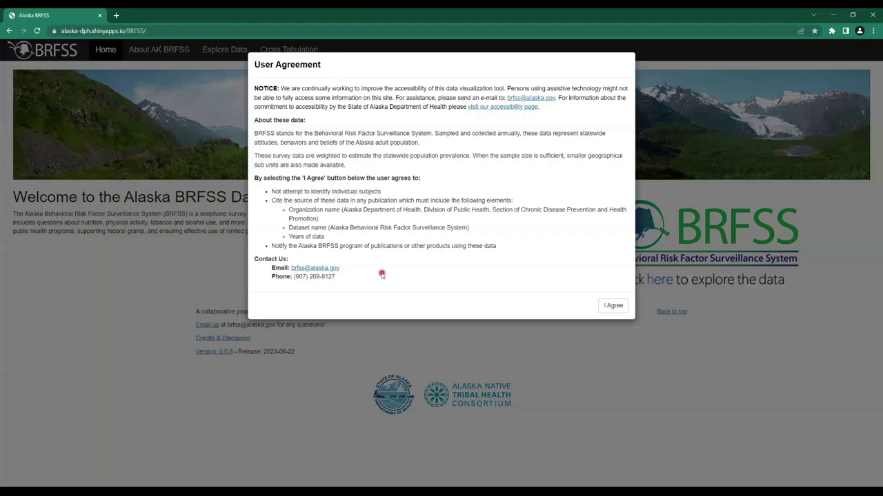
# Accept the data user agreement and open the page with background information about the Alaska BRFSS.
pyautogui.click(613, 307)
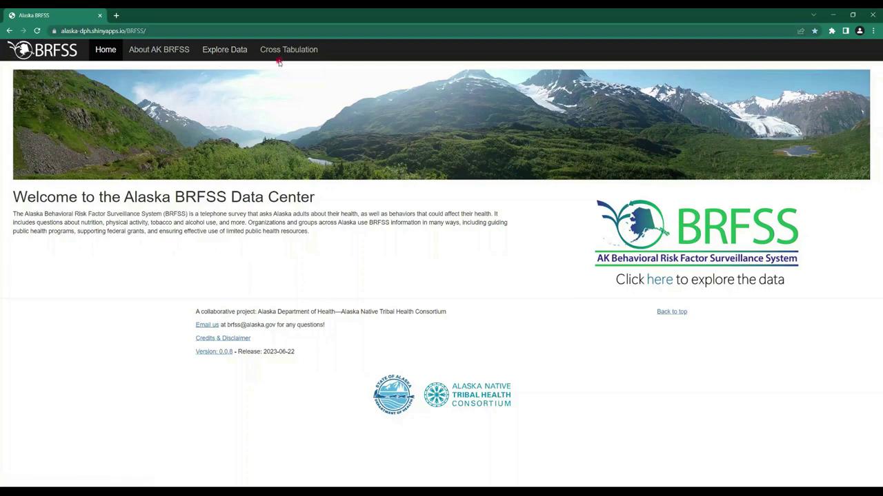
pyautogui.click(160, 51)
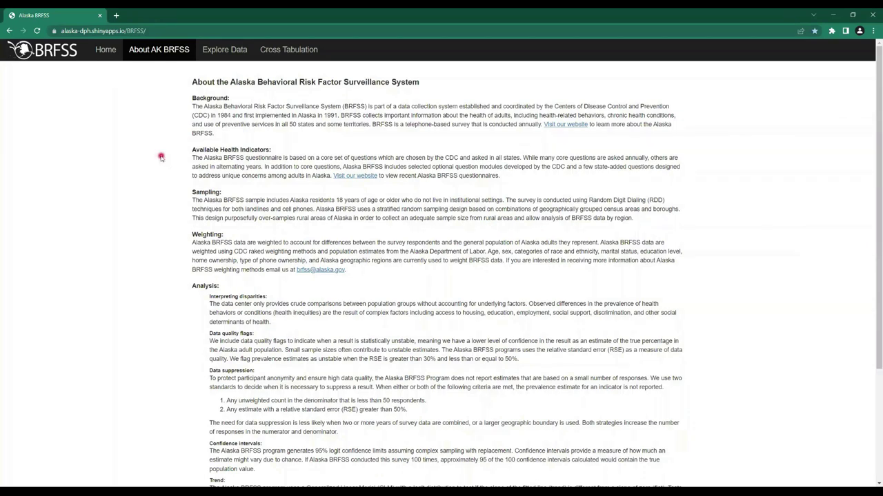
pyautogui.click(138, 57)
pyautogui.click(267, 61)
# Go to the Explore Data page and choose Cancer & Cancer Screening as the topic.
pyautogui.click(225, 49)
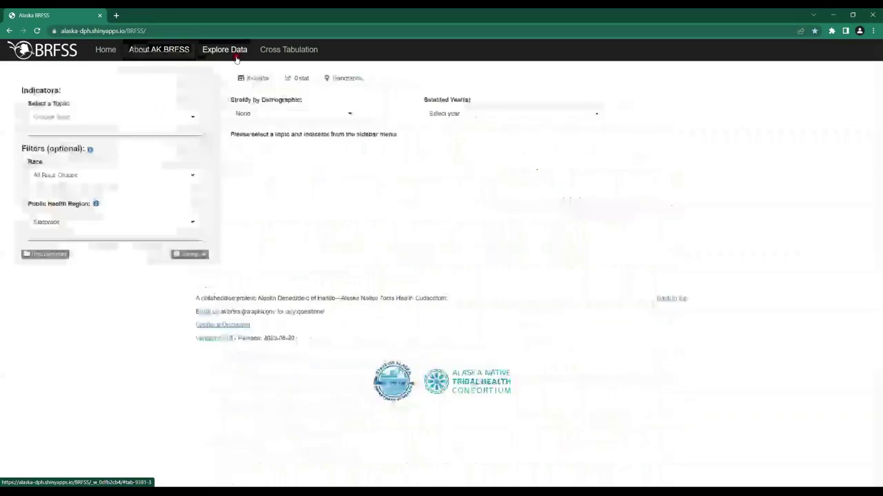
pyautogui.click(211, 90)
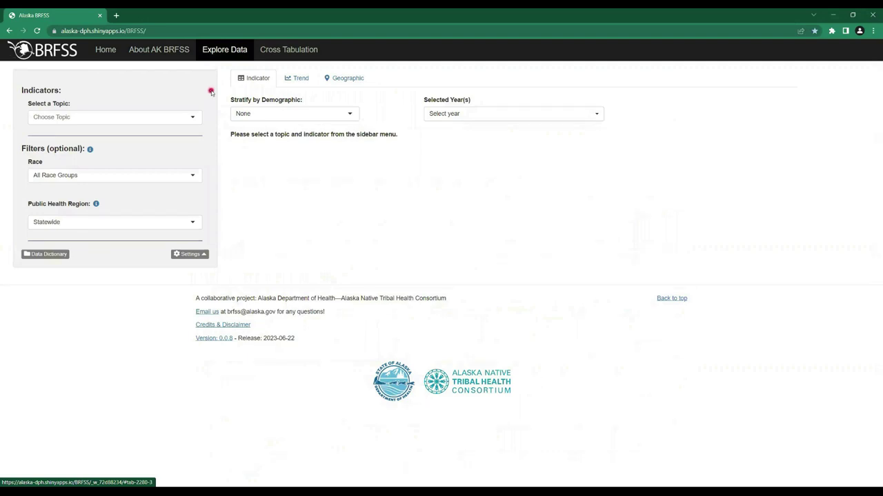
pyautogui.click(191, 117)
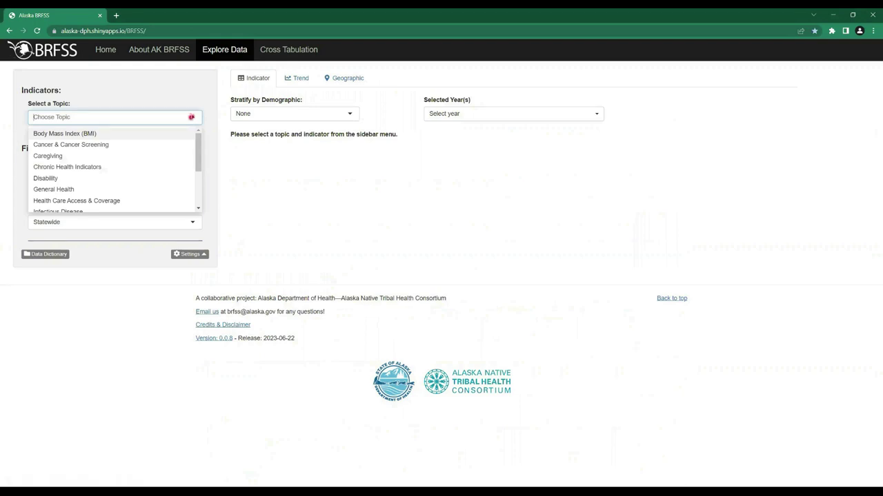
pyautogui.click(184, 146)
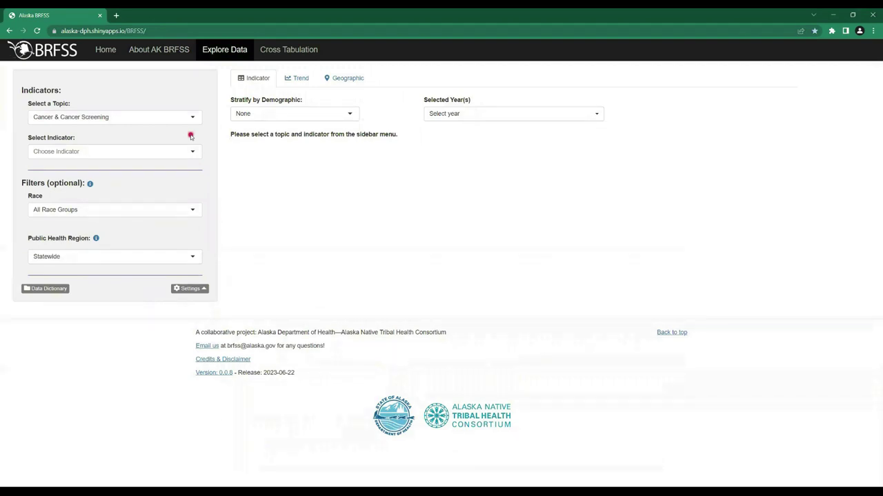
# Select Colorectal cancer screening (50-75) as the indicator to chart.
pyautogui.click(195, 154)
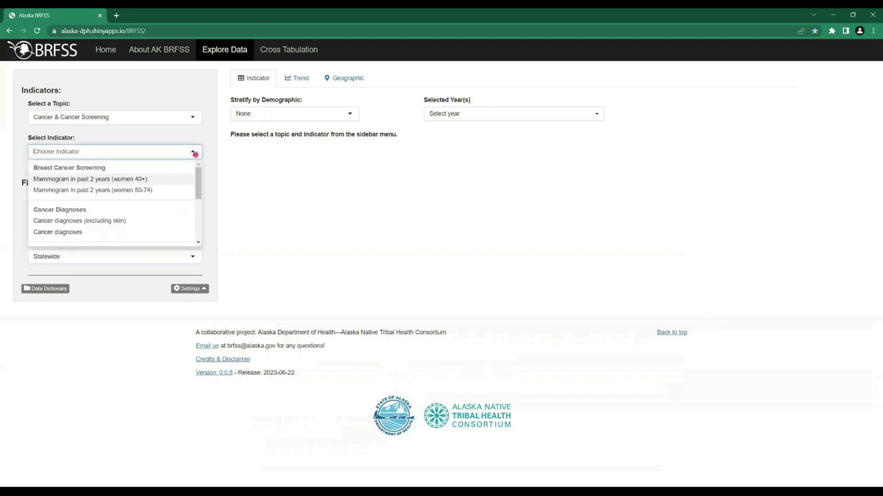
pyautogui.moveTo(199, 178); pyautogui.dragTo(200, 179)
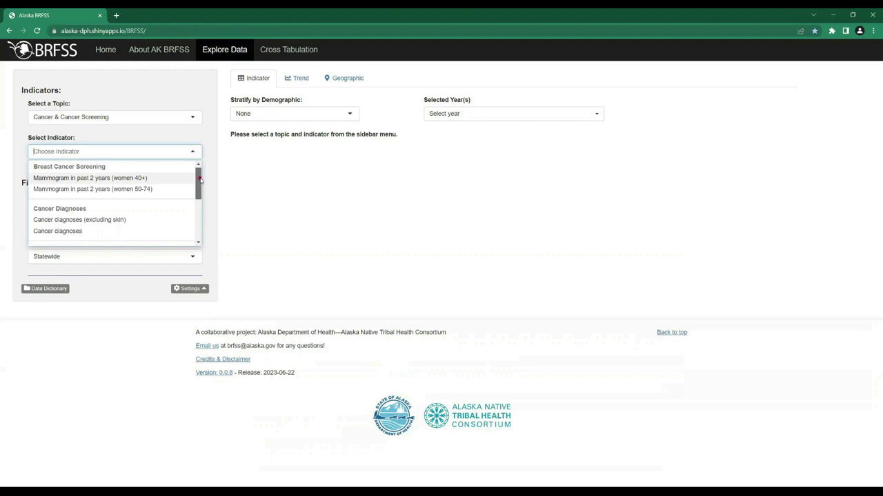
pyautogui.moveTo(199, 179); pyautogui.dragTo(199, 228)
pyautogui.click(166, 209)
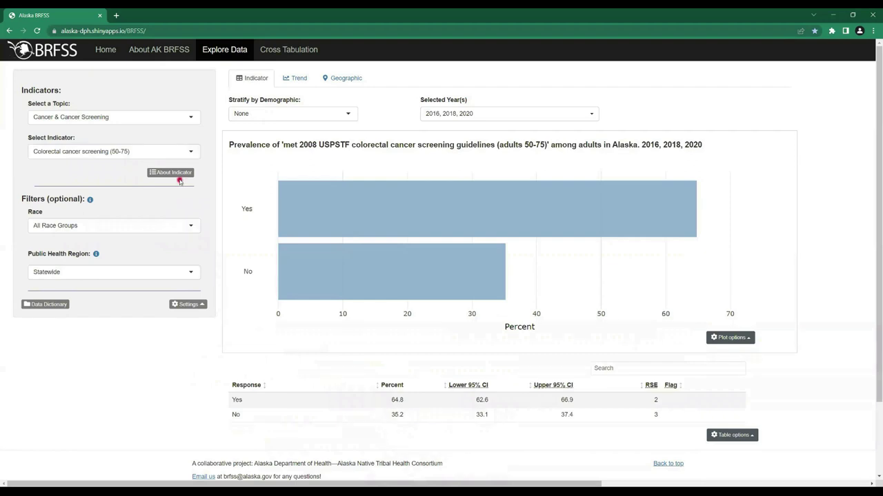
# Read the colorectal screening indicator's details, and examine its results table and the values of the Yes and No bars.
pyautogui.click(178, 177)
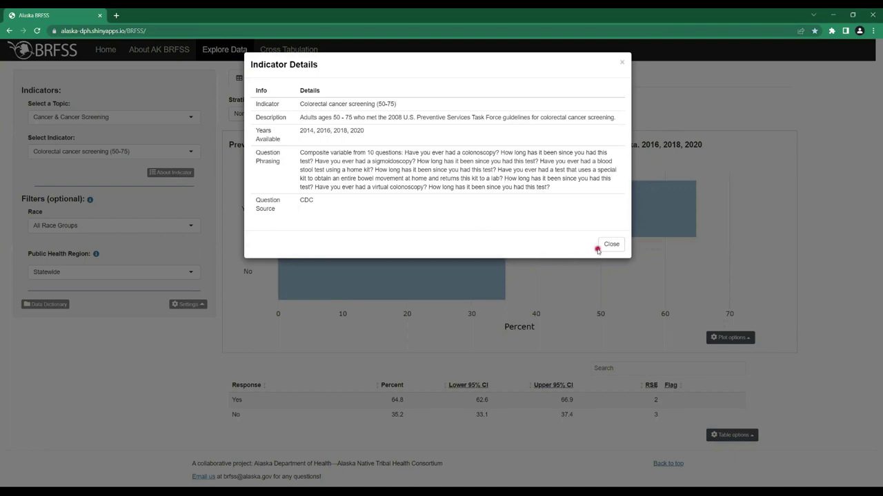
pyautogui.click(621, 63)
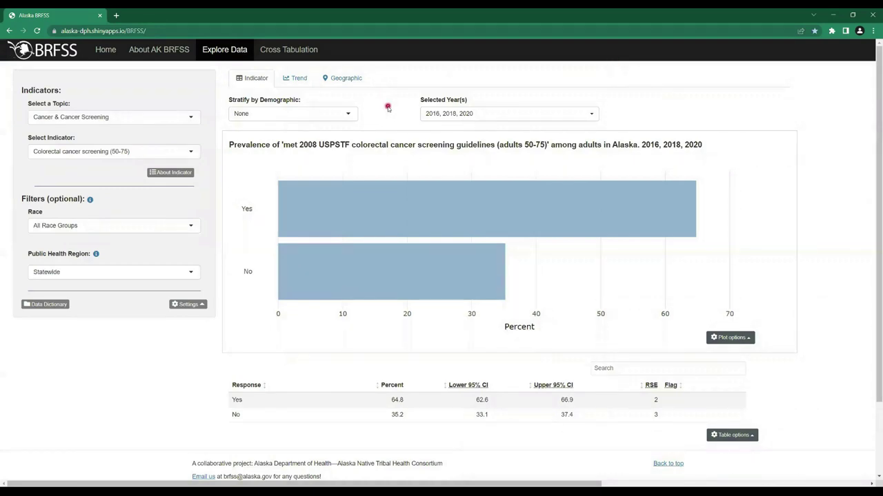
pyautogui.scroll(-2, 814, 214)
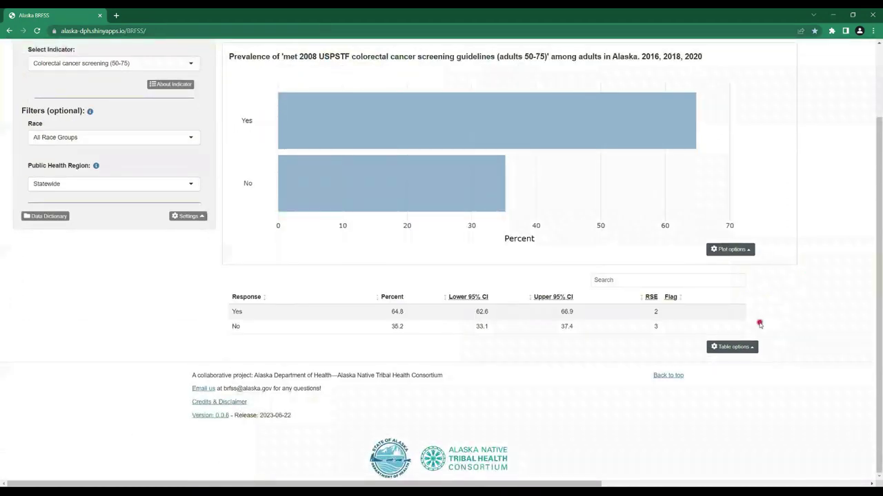
pyautogui.scroll(2, 335, 79)
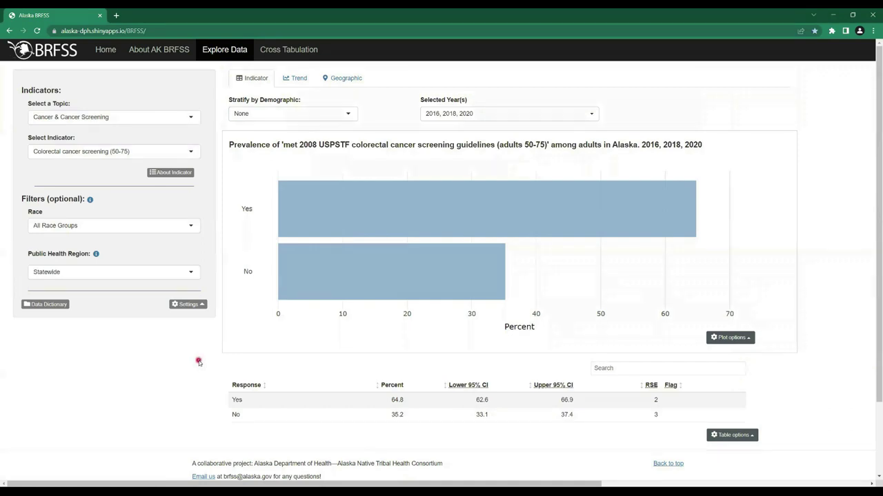
pyautogui.moveTo(411, 274)
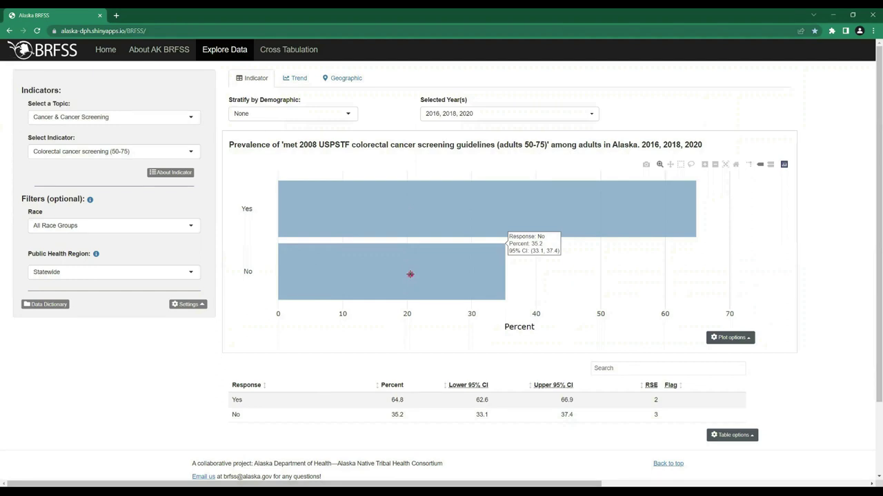
pyautogui.moveTo(395, 206)
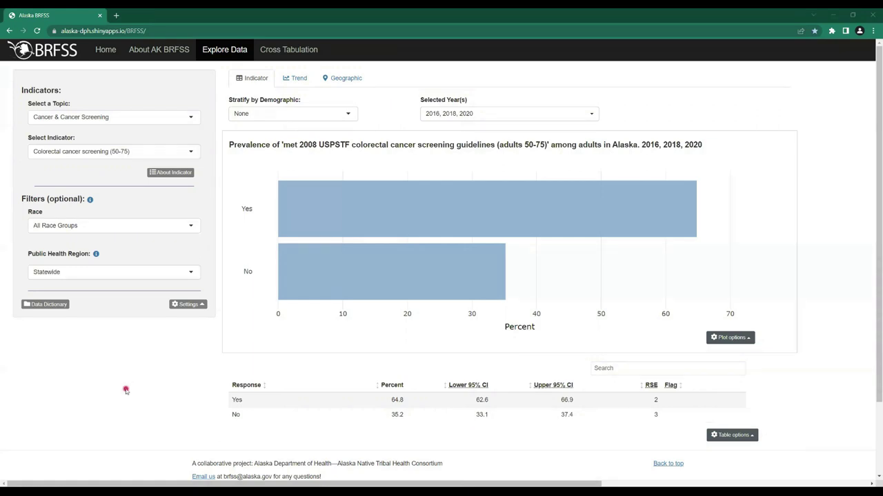
# Filter the results to the Alaska Native race group, for the Interior and the Southeast public health regions in turn.
pyautogui.click(180, 227)
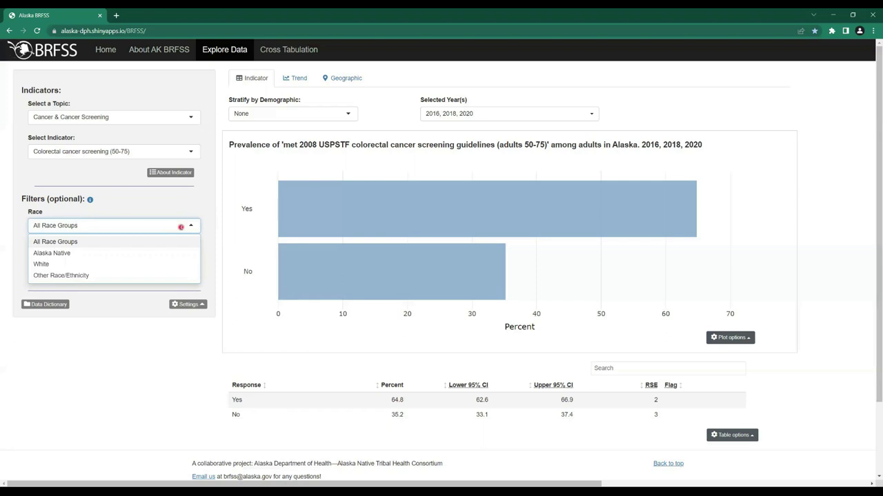
pyautogui.click(185, 253)
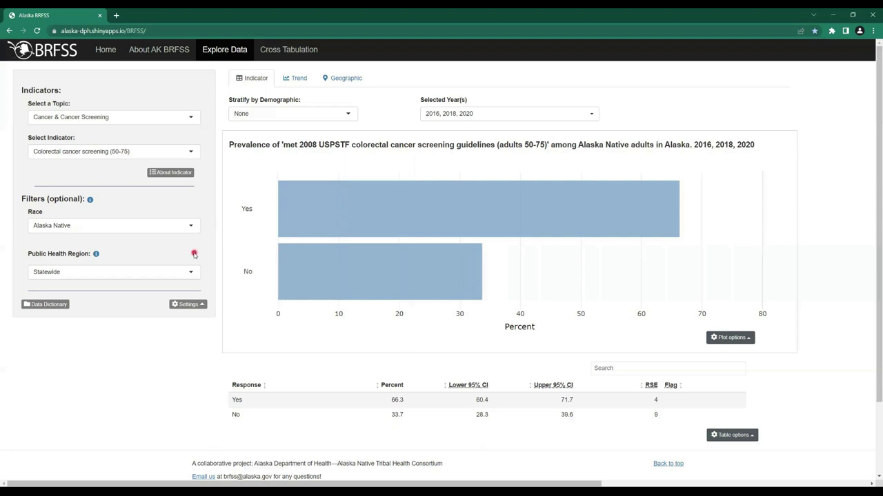
pyautogui.click(189, 273)
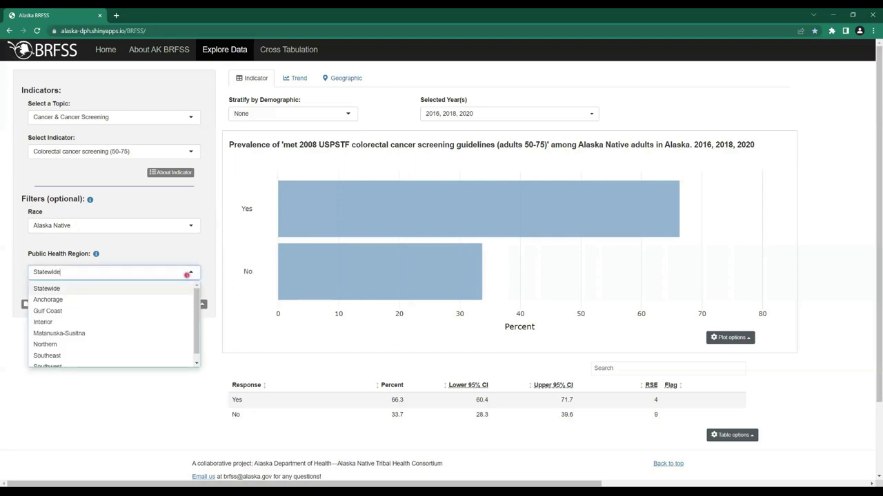
pyautogui.click(168, 327)
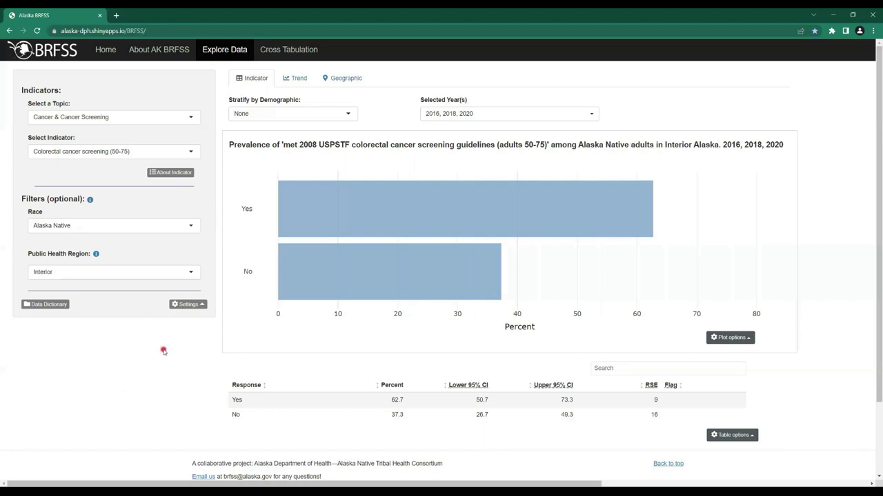
pyautogui.click(110, 273)
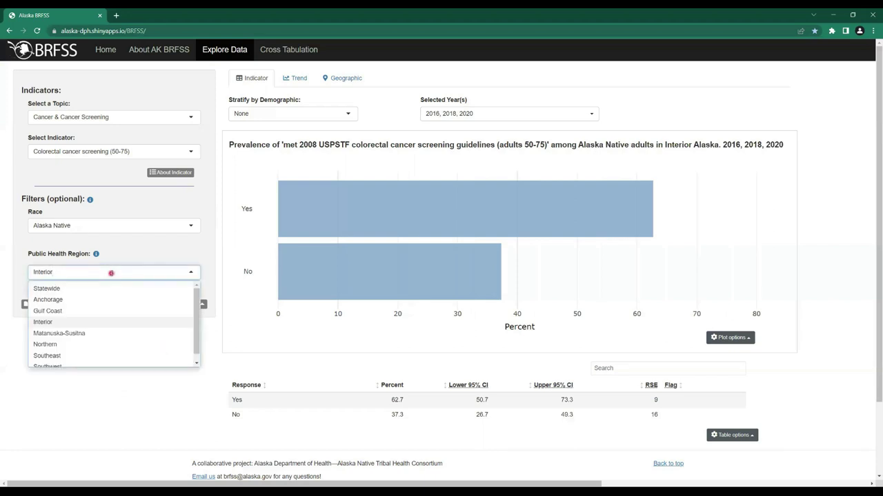
pyautogui.click(103, 356)
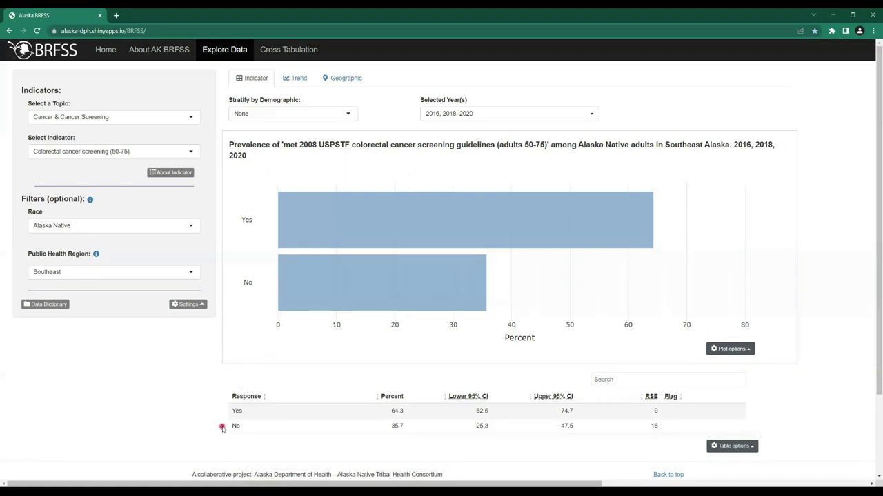
# Reset the public health region to Statewide and the race filter to All Race Groups.
pyautogui.click(140, 275)
pyautogui.scroll(1, 112, 289)
pyautogui.click(113, 290)
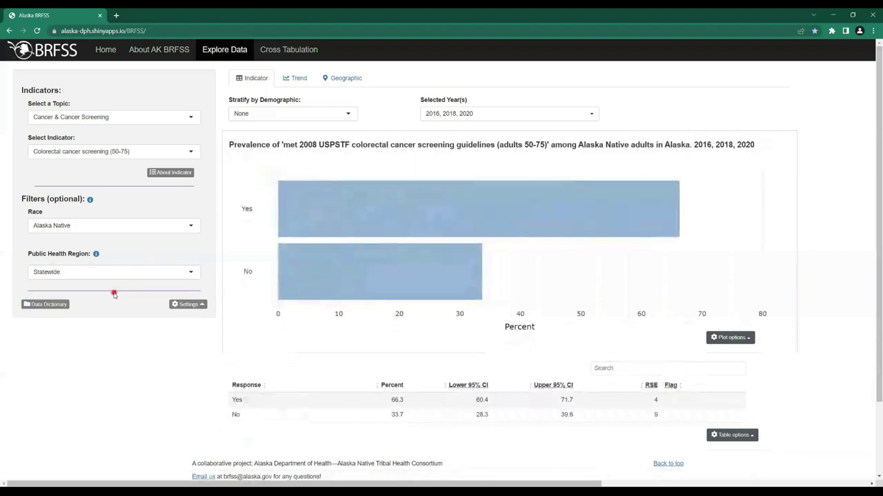
pyautogui.click(133, 226)
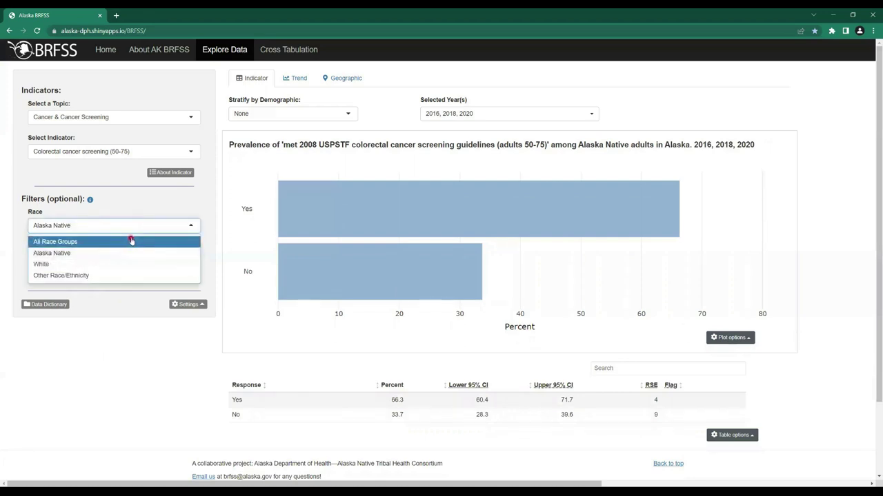
pyautogui.click(131, 241)
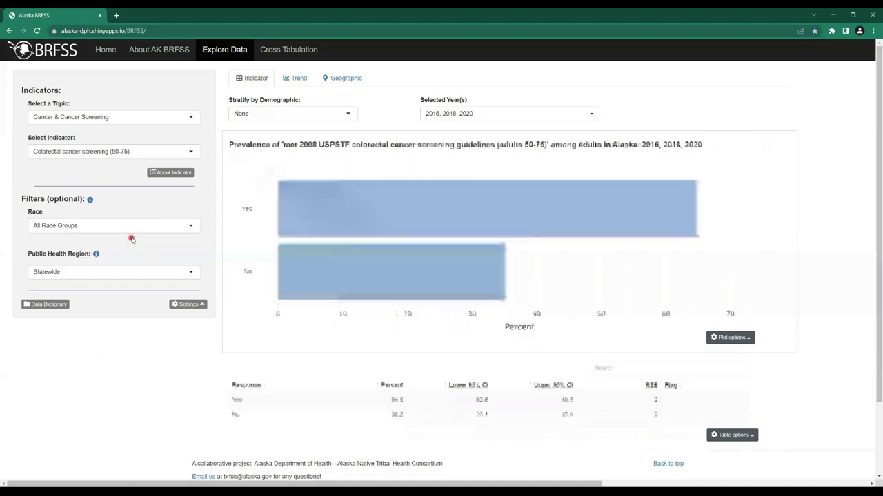
# Read the description of how the public health regions are constructed, including the full borough and census area list, and close it.
pyautogui.moveTo(90, 201)
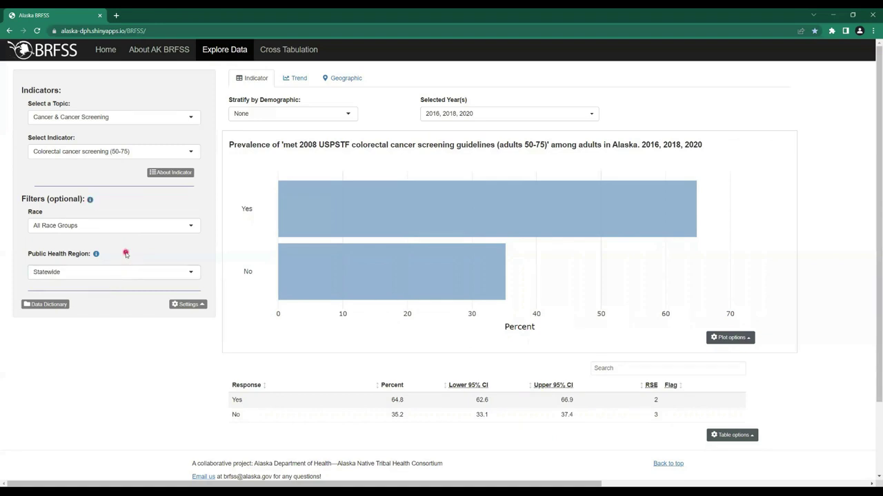
pyautogui.moveTo(96, 255)
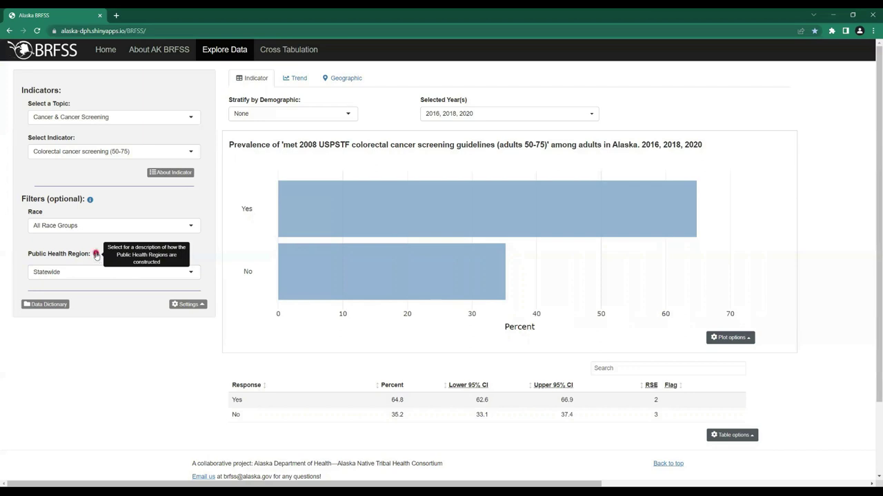
pyautogui.click(96, 254)
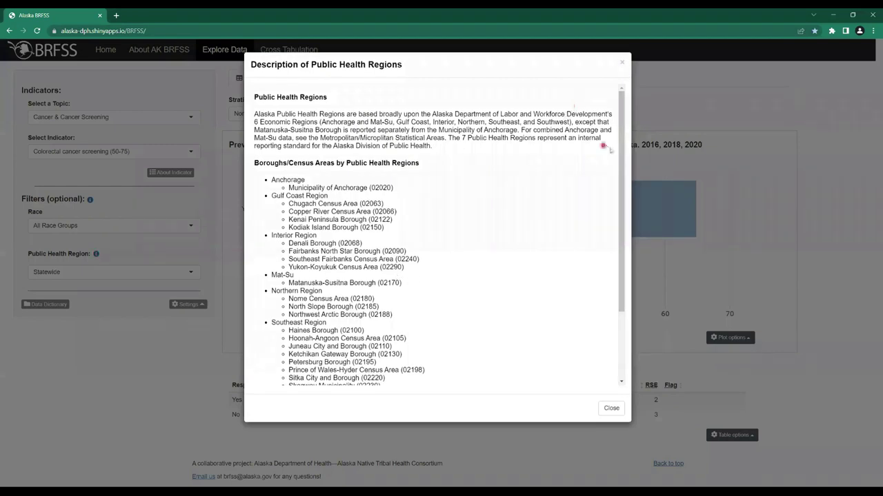
pyautogui.moveTo(621, 168); pyautogui.dragTo(623, 256)
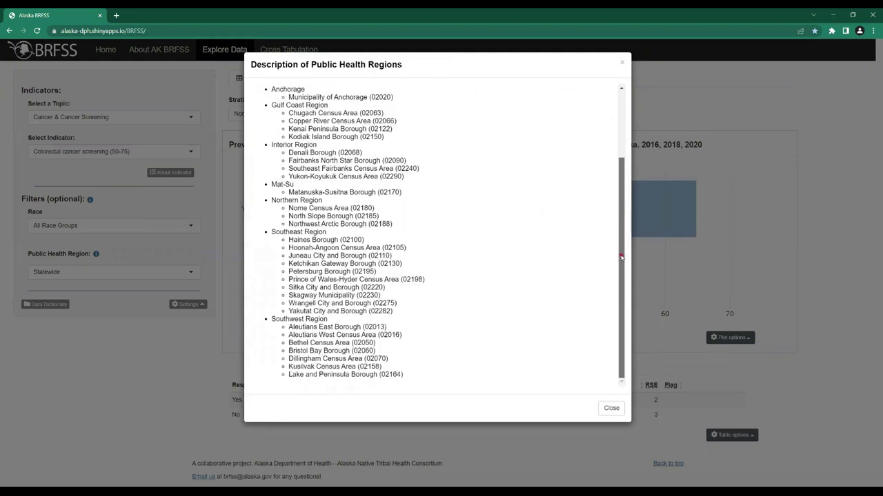
pyautogui.moveTo(618, 230); pyautogui.dragTo(615, 149)
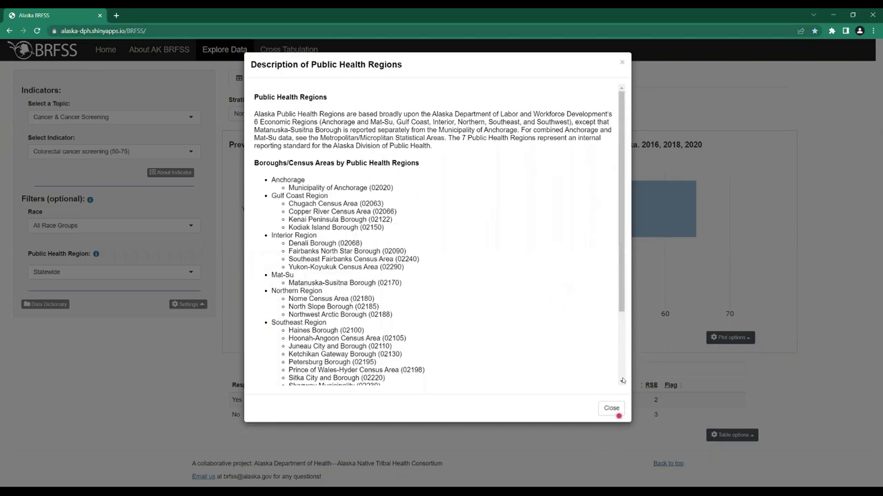
pyautogui.click(621, 64)
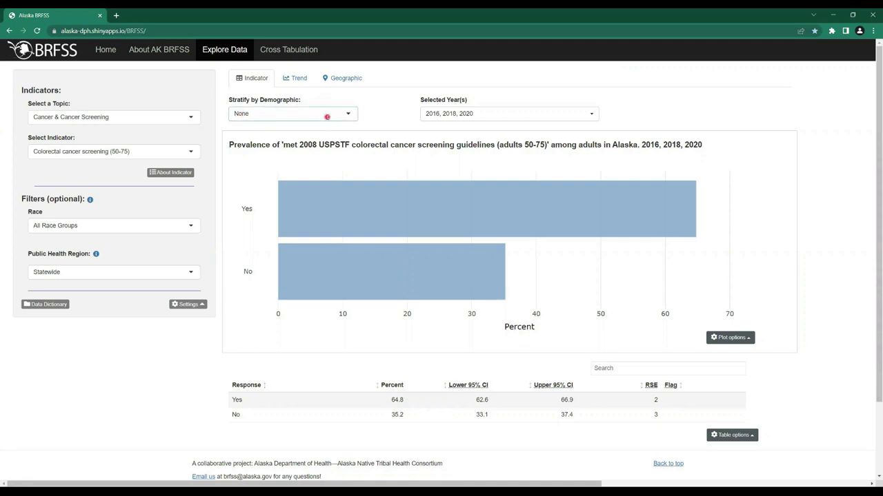
# Stratify the colorectal cancer screening results by Race (Alaska Native / White / Other).
pyautogui.click(327, 115)
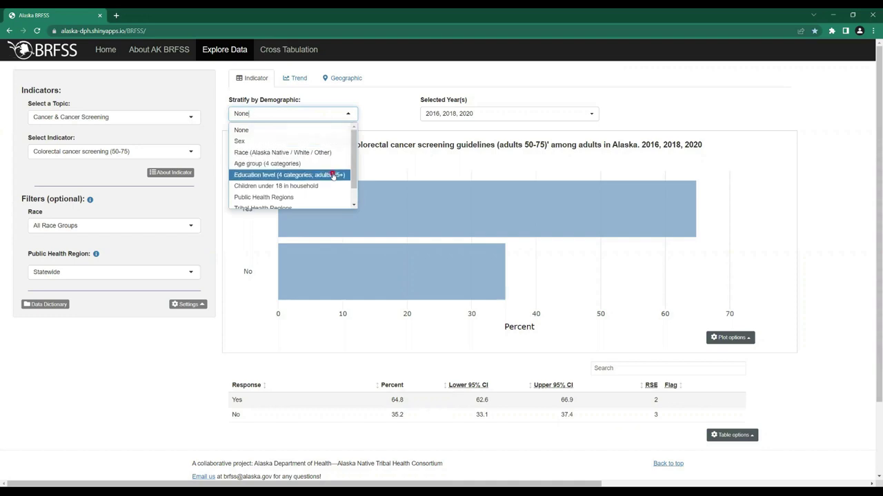
pyautogui.moveTo(352, 173)
pyautogui.mouseDown()
pyautogui.moveTo(353, 183)
pyautogui.moveTo(357, 158)
pyautogui.mouseUp()
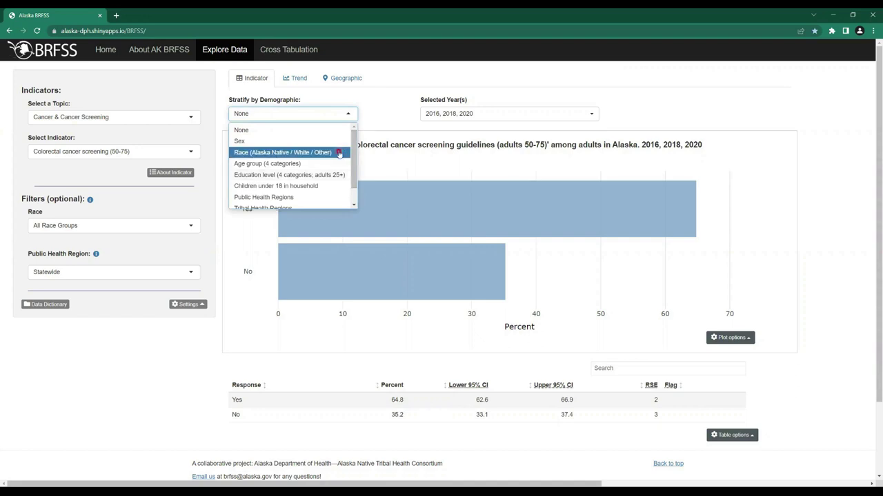
pyautogui.click(338, 154)
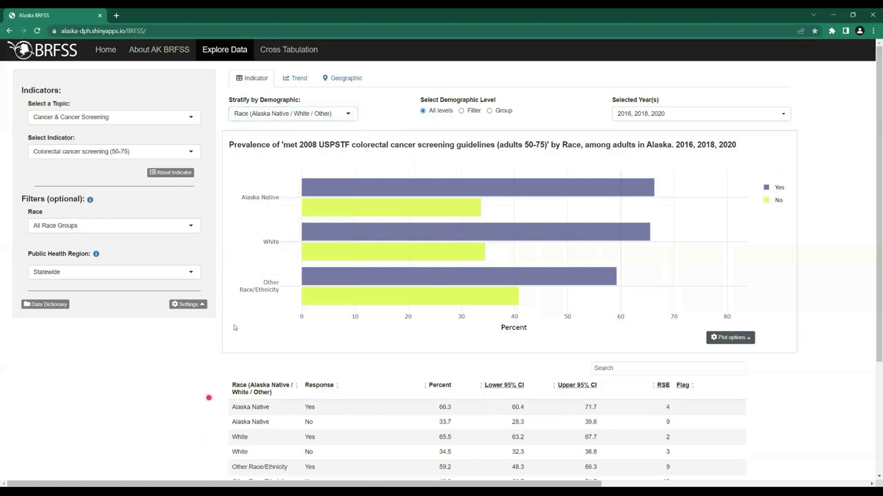
pyautogui.moveTo(340, 191)
# Filter the demographic levels to Alaska Native, add and remove White for comparison, and return to all levels.
pyautogui.click(460, 111)
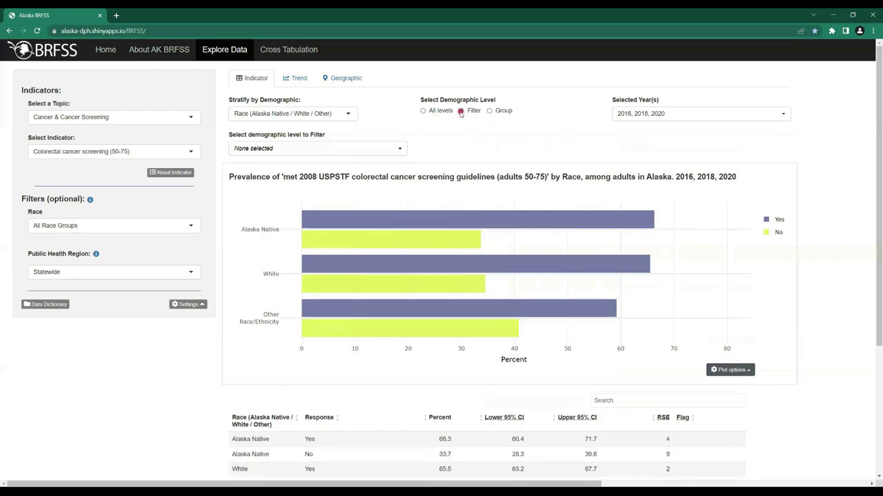
pyautogui.click(364, 150)
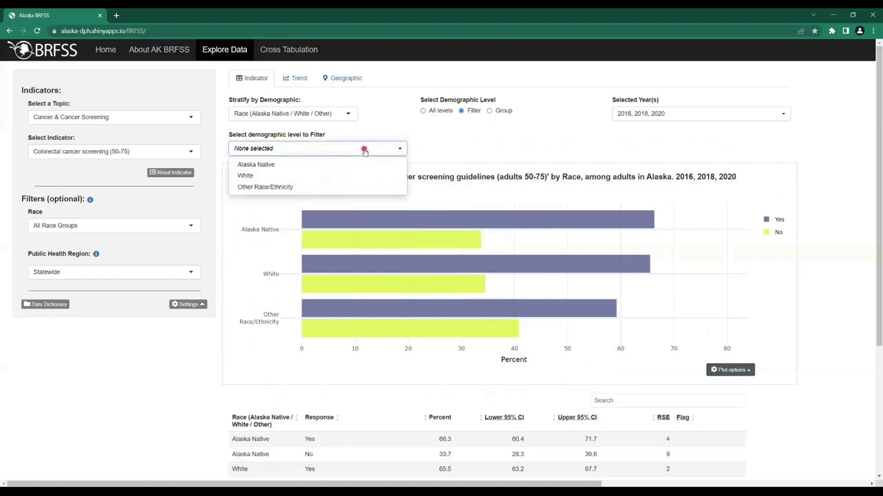
pyautogui.click(364, 167)
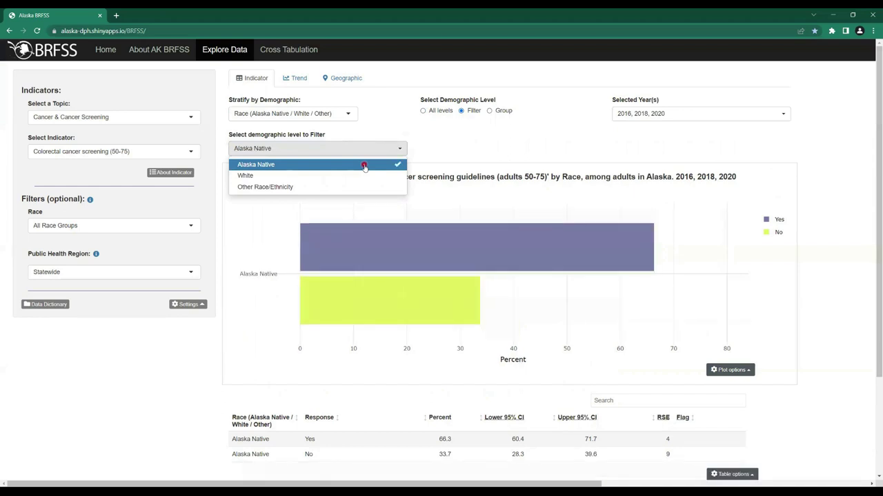
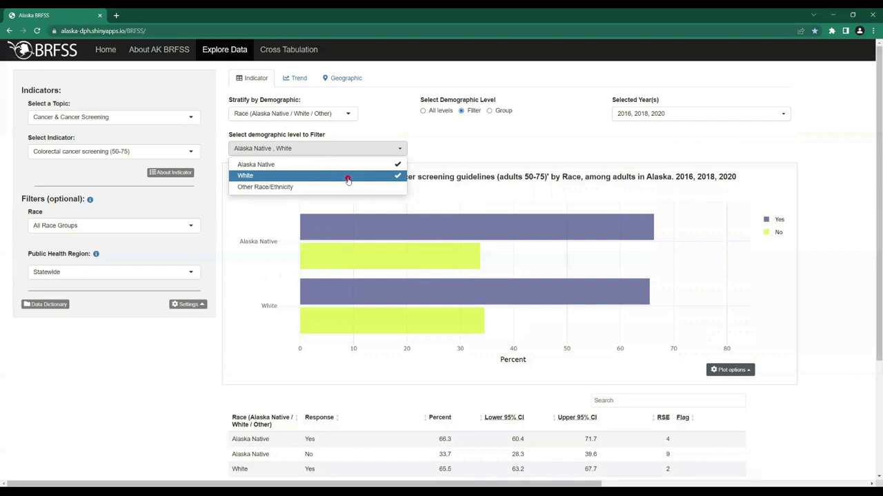
pyautogui.scroll(-1, 220, 437)
pyautogui.scroll(1, 220, 437)
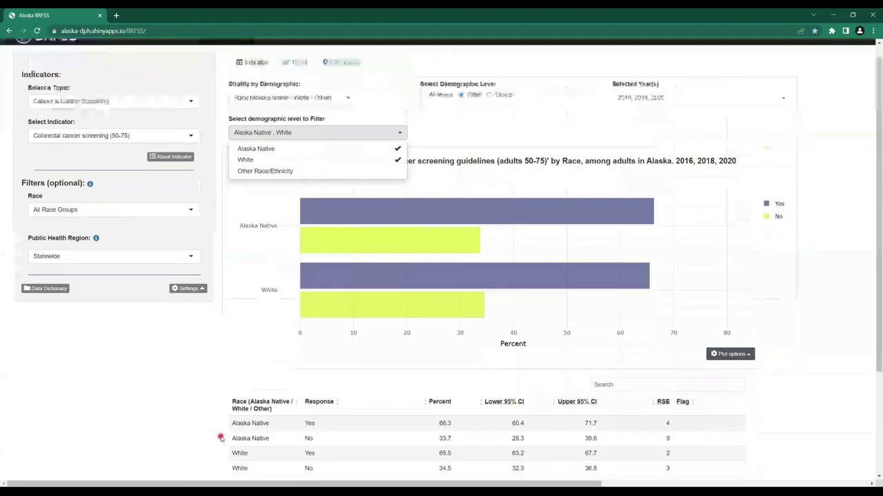
pyautogui.click(373, 177)
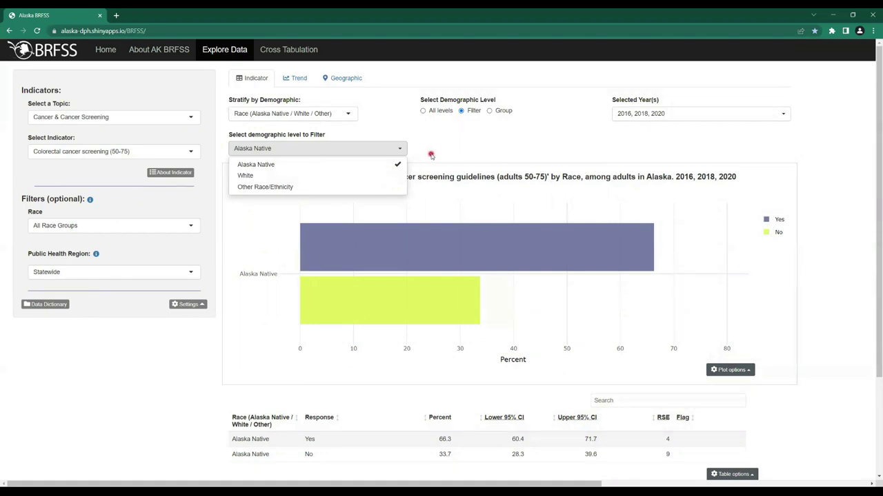
pyautogui.click(422, 111)
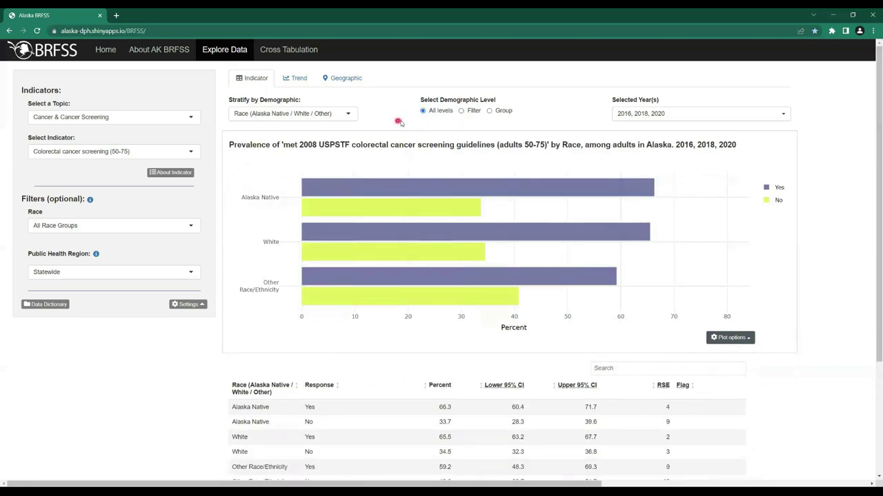
# Group the race levels by Alaska Native against all remaining races and view the results in the chart and table.
pyautogui.click(490, 114)
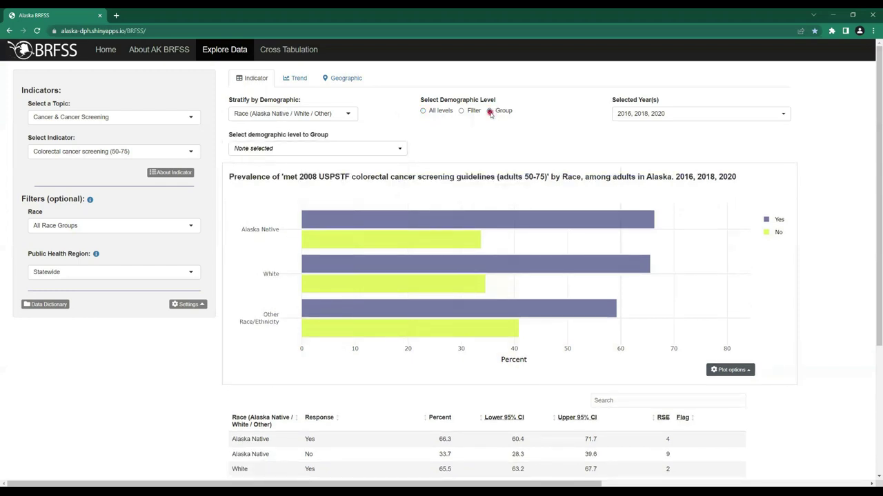
pyautogui.click(396, 149)
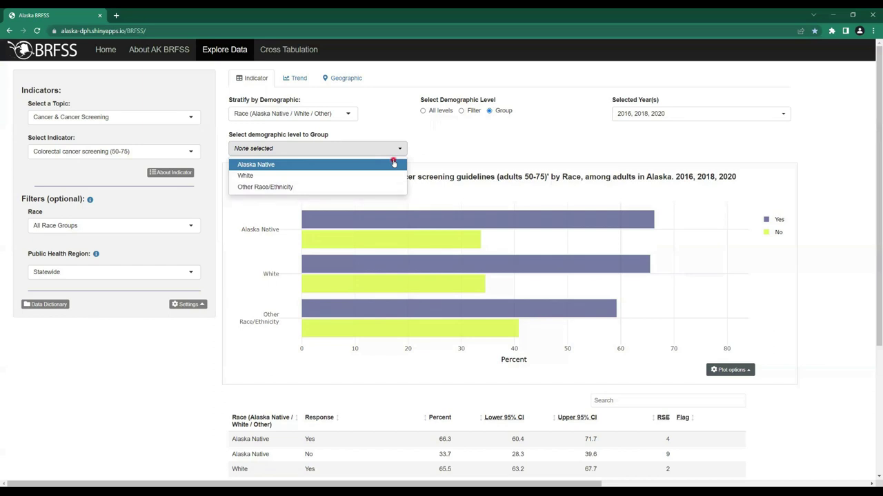
pyautogui.click(393, 164)
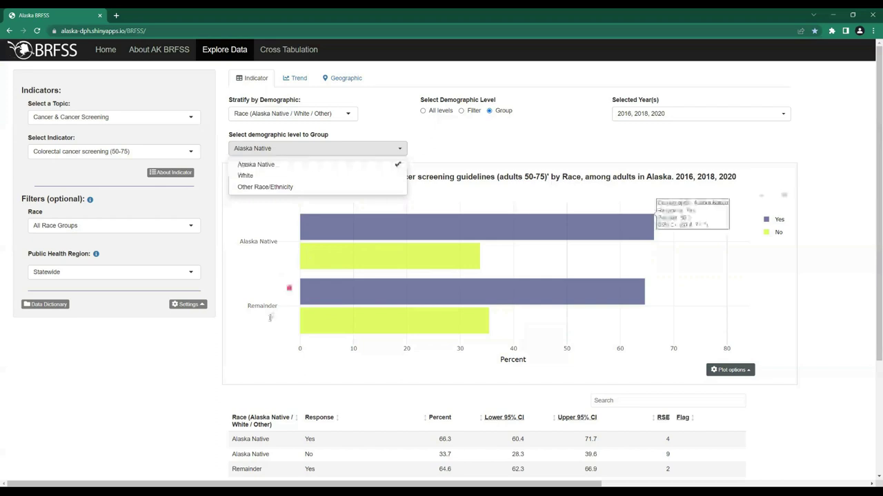
pyautogui.click(216, 357)
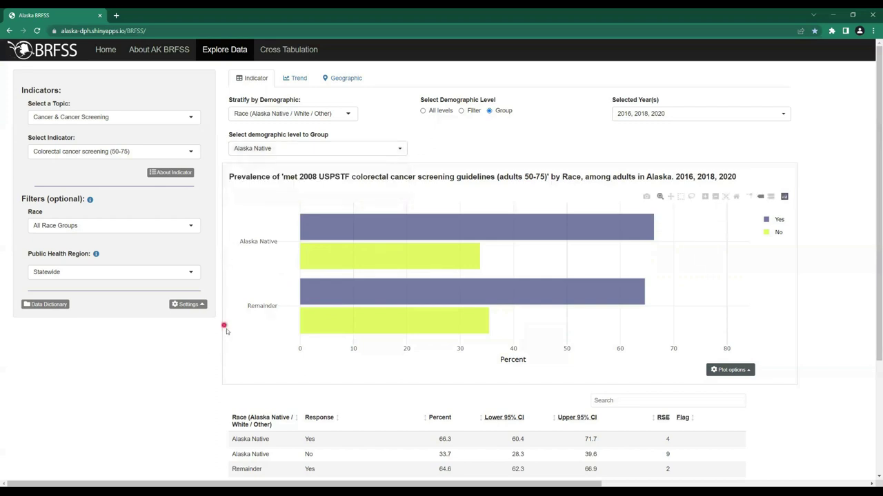
pyautogui.scroll(-2, 221, 368)
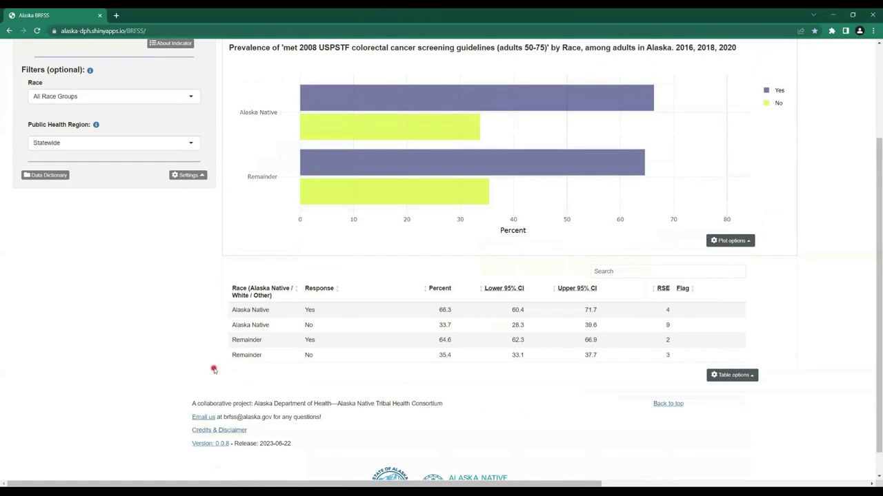
pyautogui.scroll(2, 214, 370)
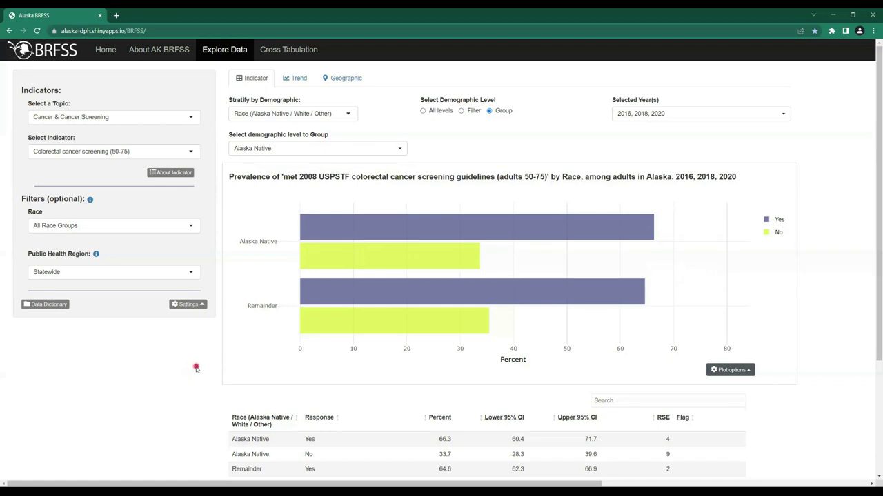
# Inspect the Alaska Native bar's details, isolate the Yes responses in the chart, and show the No responses again.
pyautogui.moveTo(327, 230)
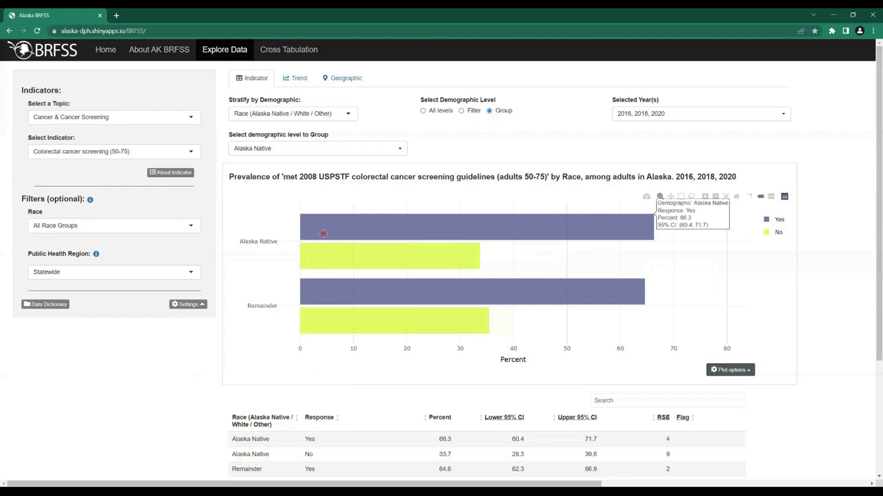
pyautogui.doubleClick(780, 220)
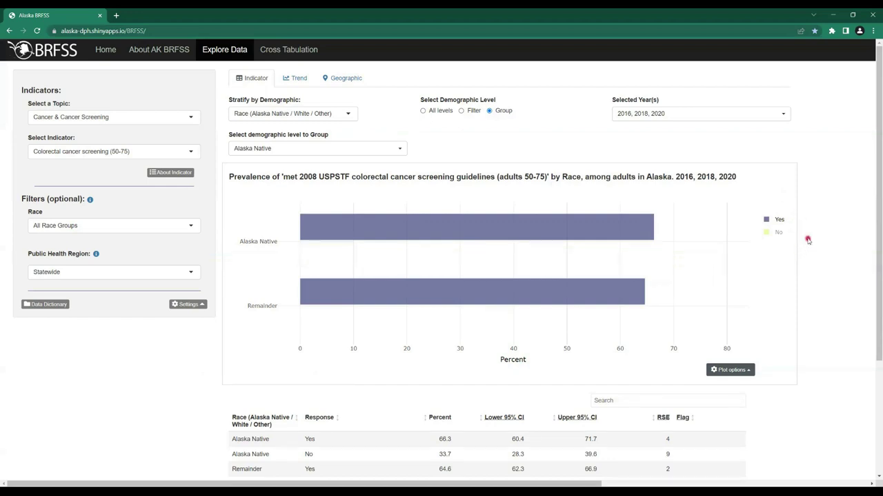
pyautogui.moveTo(624, 294)
pyautogui.scroll(-1, 834, 293)
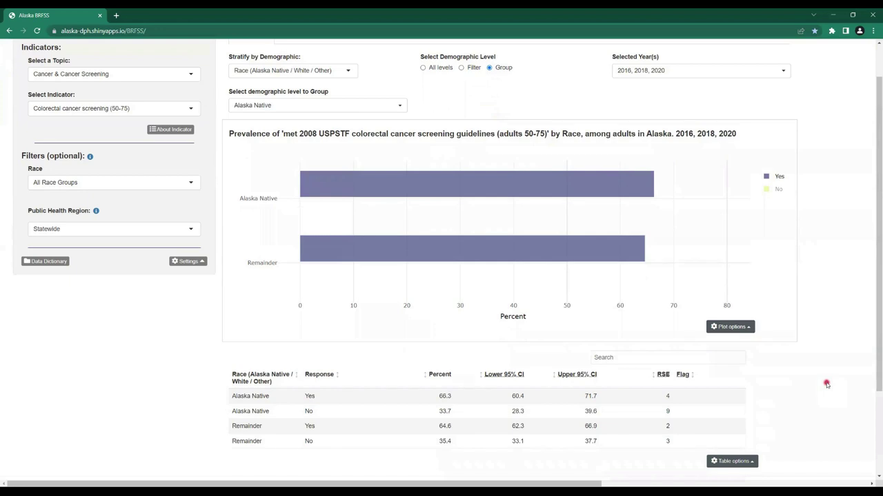
pyautogui.scroll(1, 766, 426)
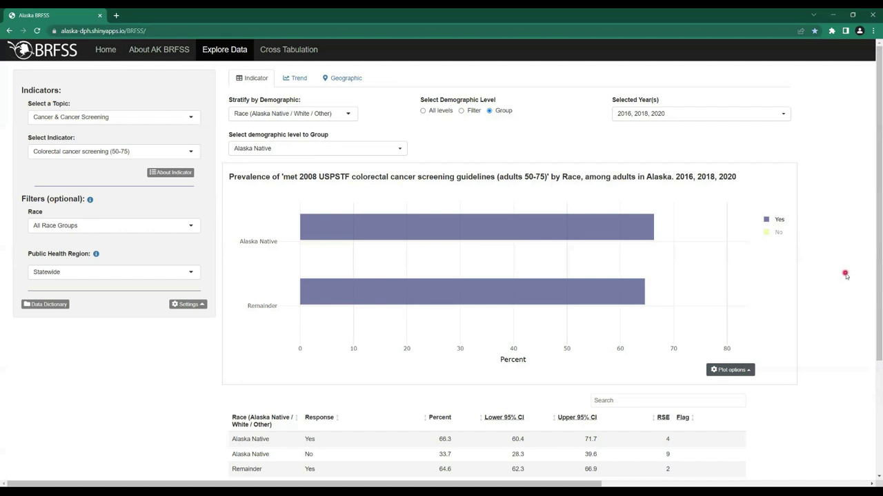
pyautogui.click(777, 235)
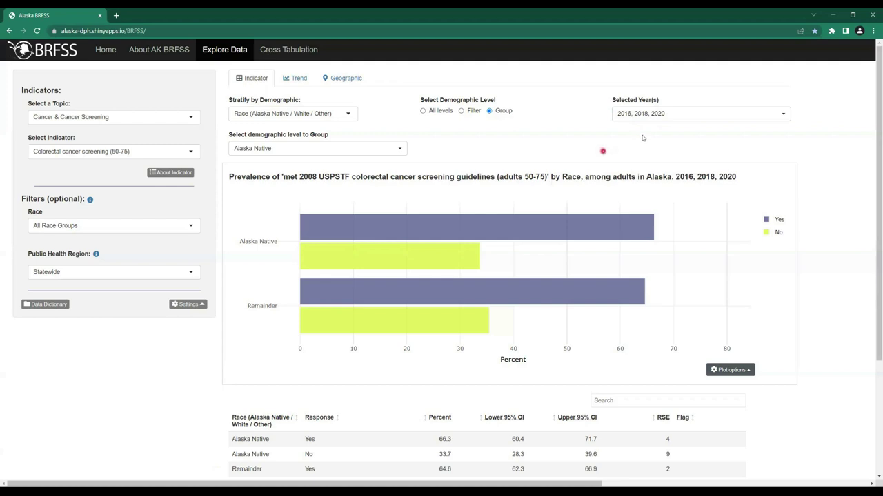
# Limit the selected years to 2020 only.
pyautogui.click(694, 117)
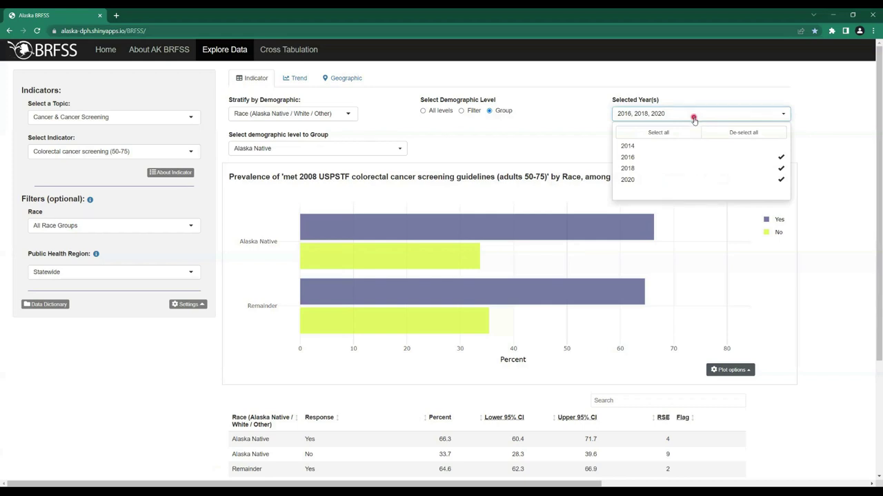
pyautogui.click(689, 160)
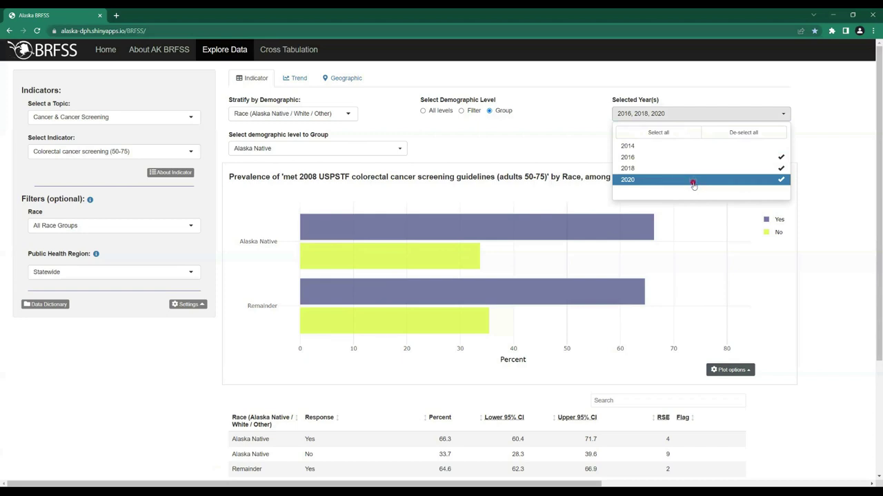
pyautogui.click(712, 138)
pyautogui.click(712, 183)
pyautogui.click(835, 152)
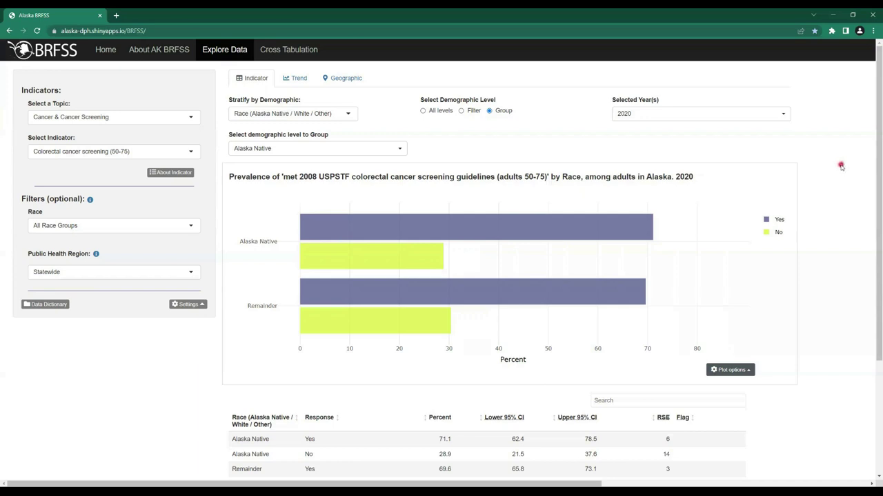
# Extend the selected years to all available ones (2014, 2016, 2018, 2020) and view the updated results.
pyautogui.click(785, 119)
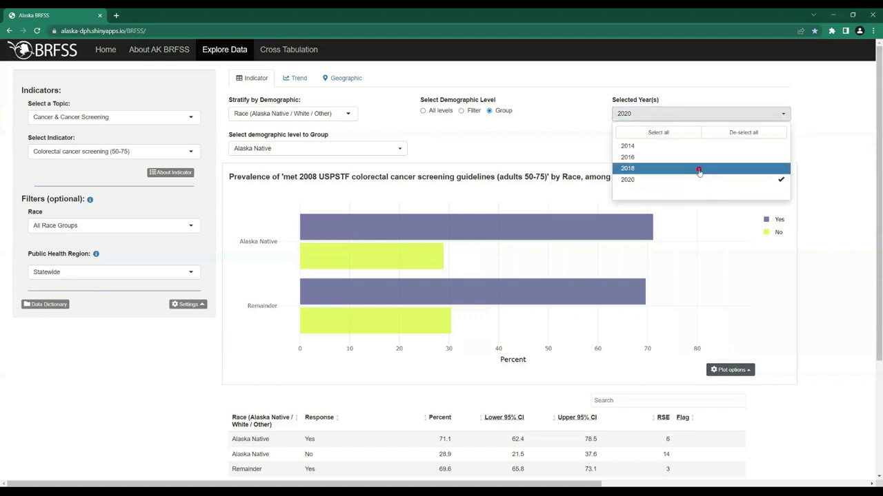
pyautogui.click(666, 131)
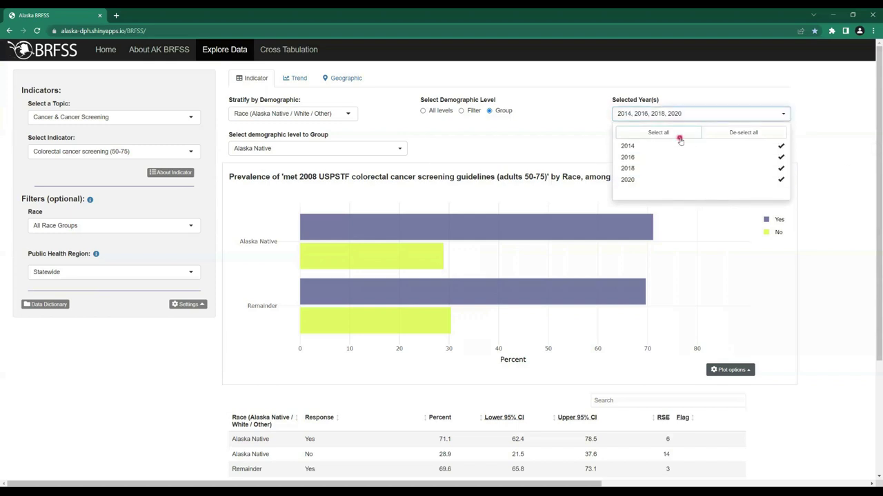
pyautogui.click(833, 167)
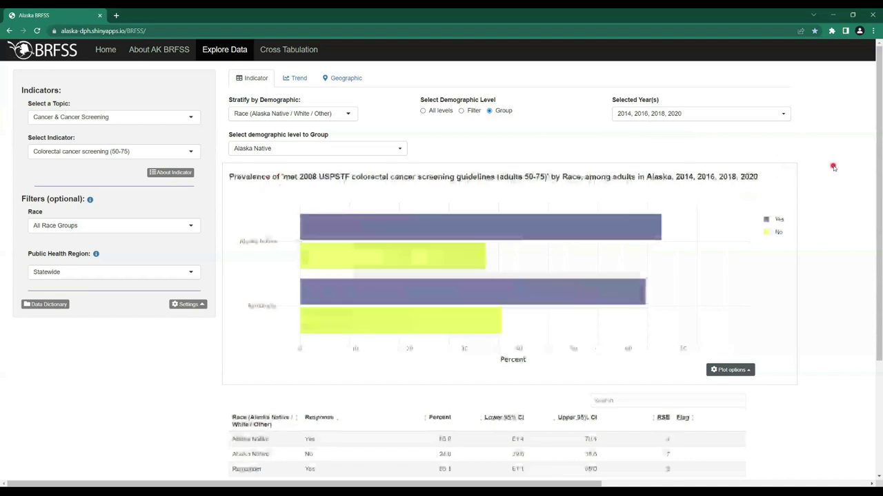
pyautogui.scroll(-1, 832, 169)
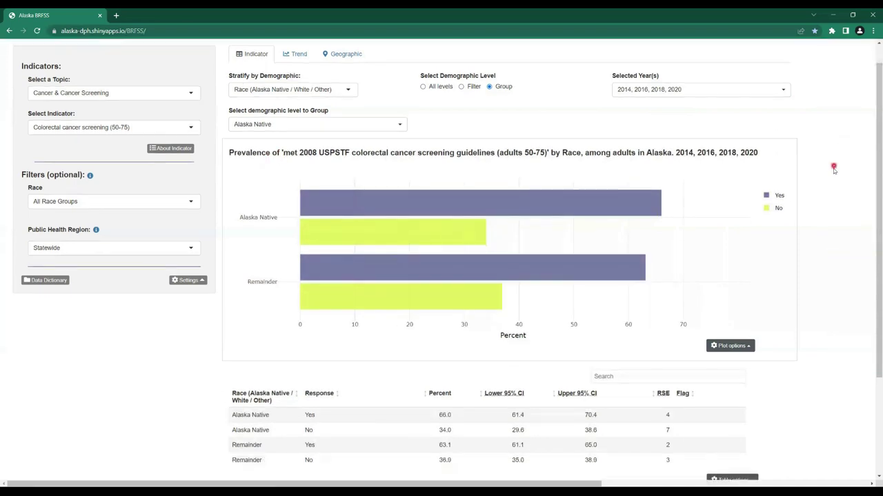
pyautogui.scroll(1, 832, 173)
# Remove 2014 from the selected years and apply the selection.
pyautogui.click(683, 113)
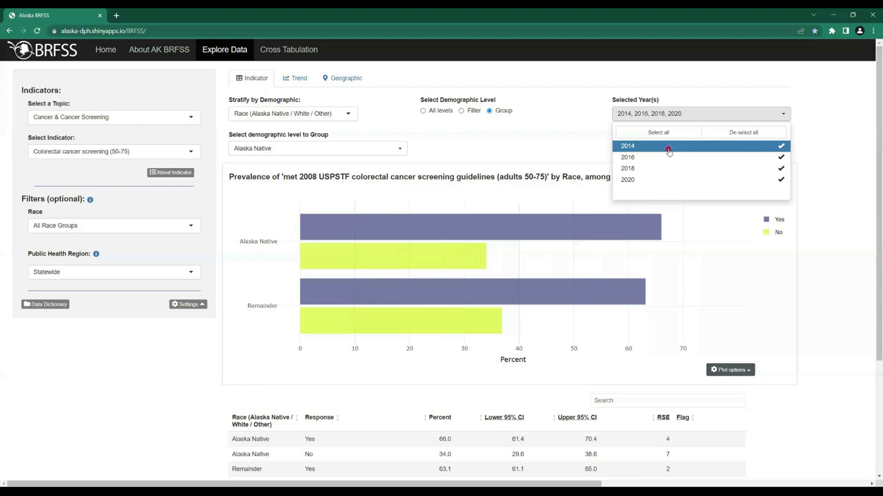
pyautogui.click(668, 150)
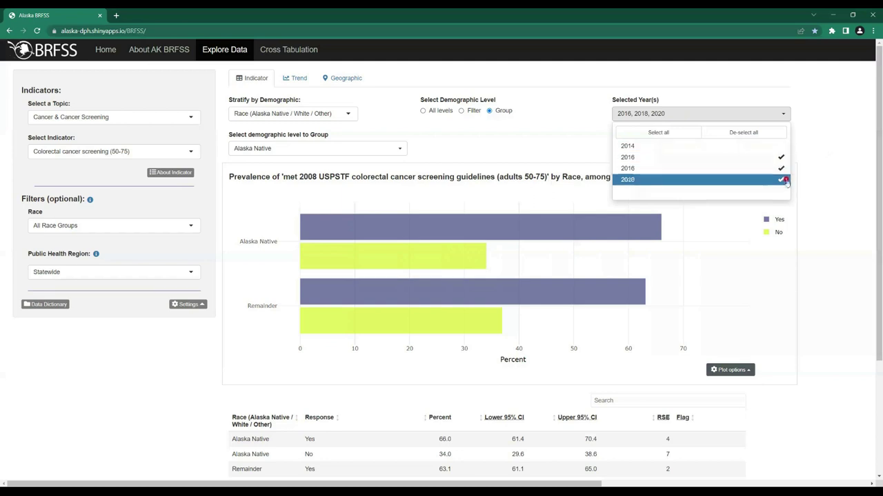
pyautogui.click(815, 152)
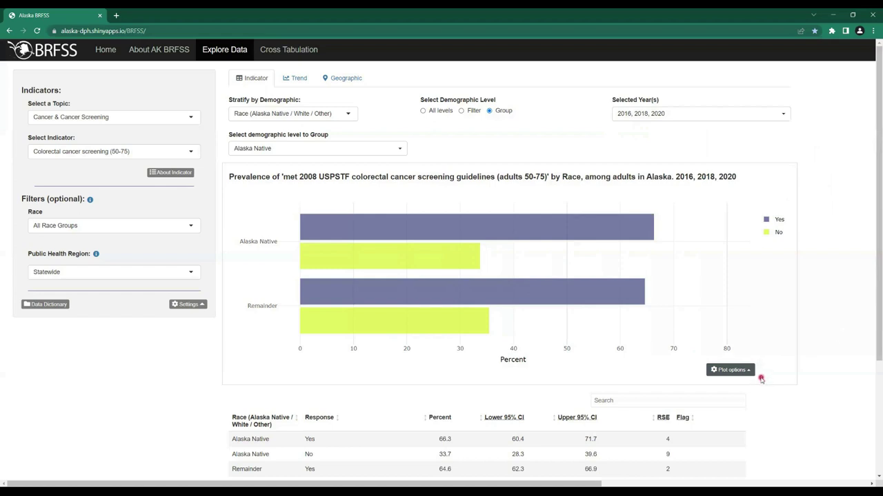
# Add confidence intervals to the bar chart and remove them again.
pyautogui.click(729, 370)
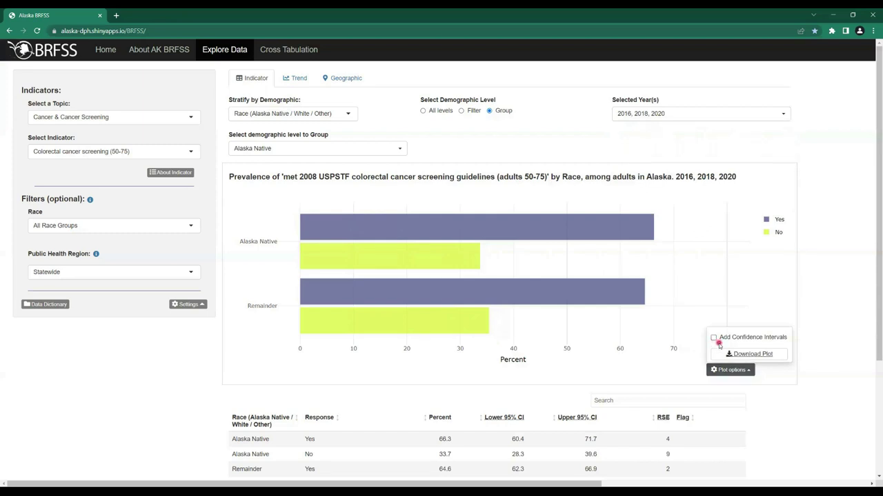
pyautogui.click(713, 338)
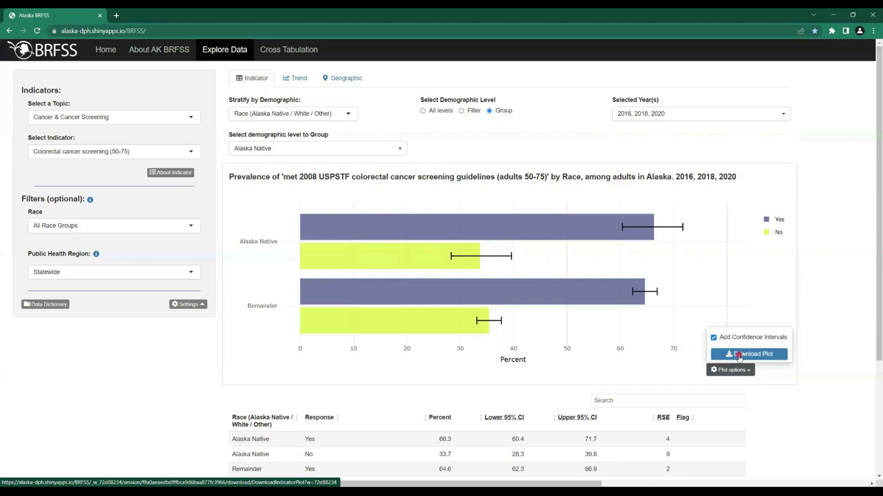
pyautogui.click(733, 342)
pyautogui.click(744, 344)
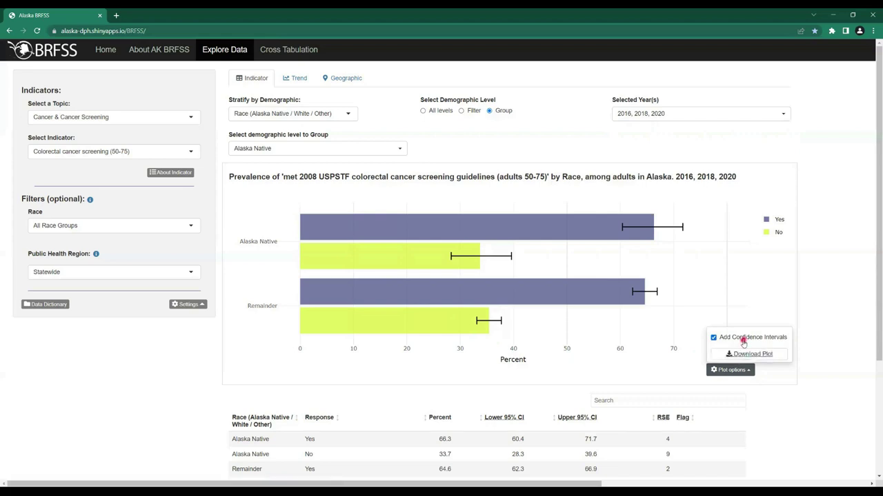
pyautogui.click(713, 337)
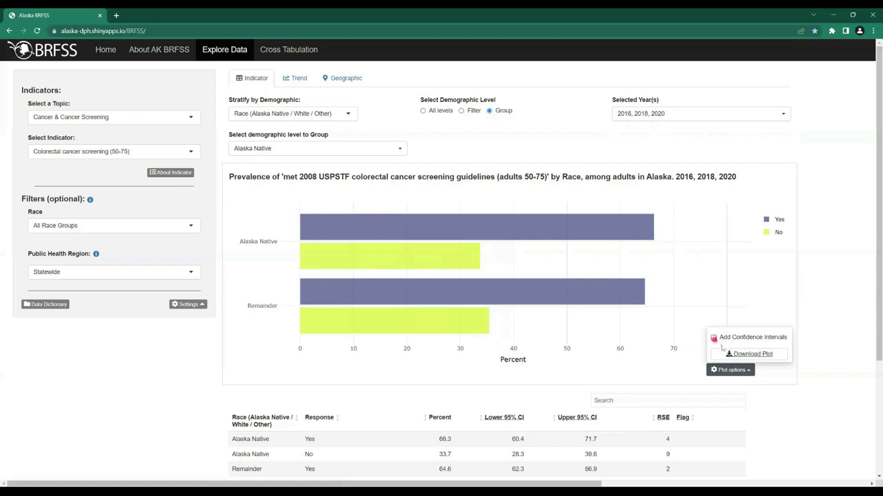
# Download the bar chart without confidence intervals as an image file.
pyautogui.click(735, 351)
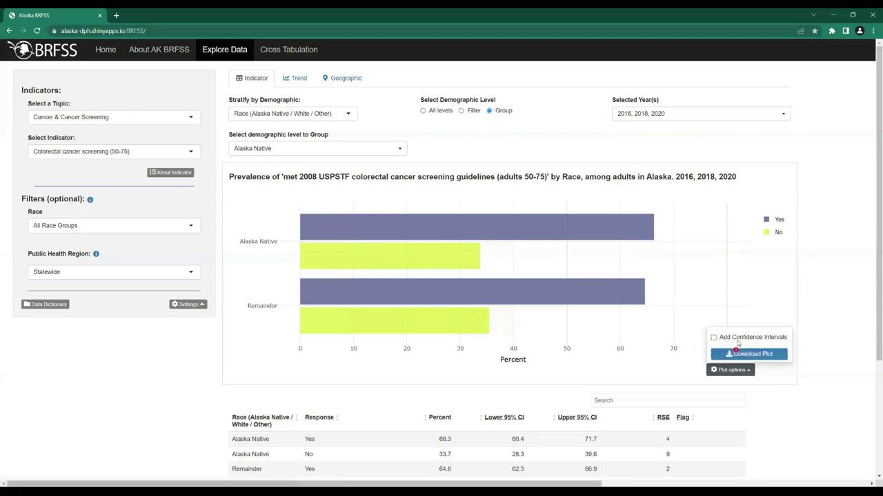
pyautogui.click(745, 354)
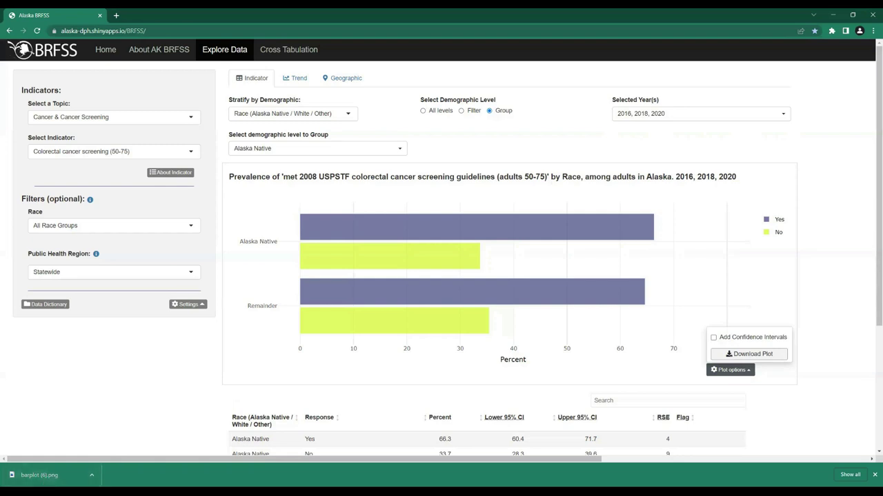
pyautogui.scroll(-2, 789, 397)
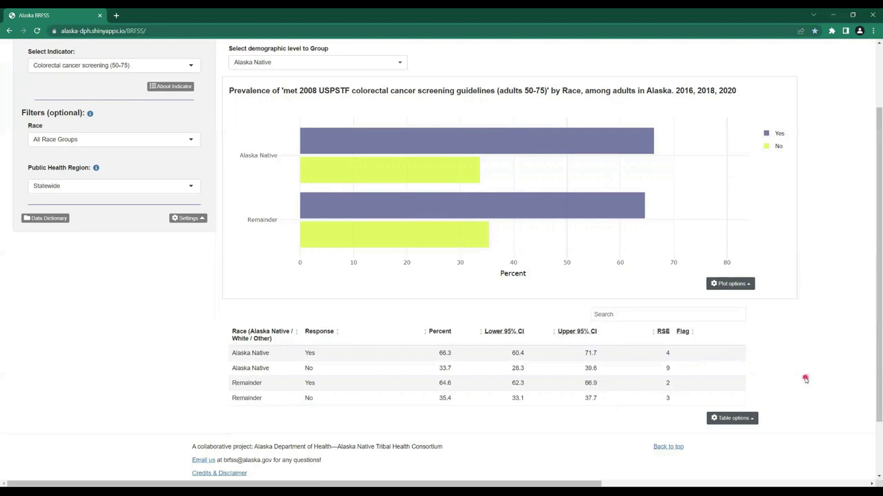
# Download the results table's data as a CSV file and open the downloaded file.
pyautogui.click(733, 418)
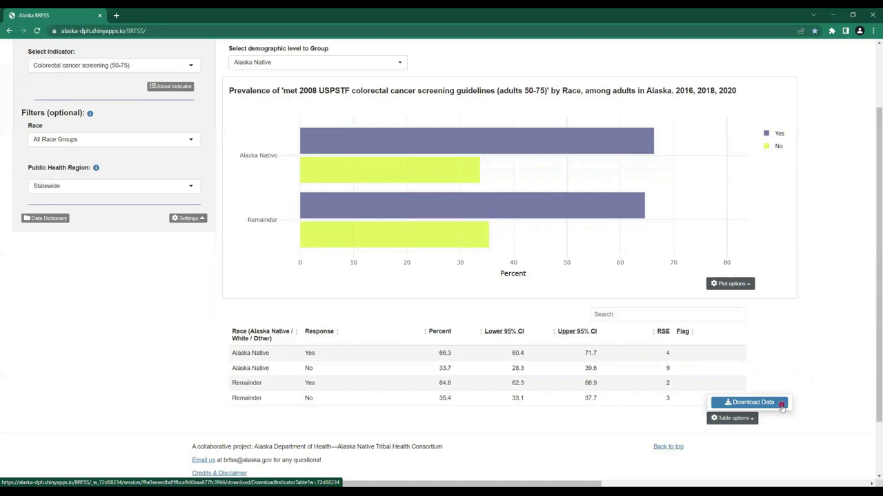
pyautogui.click(781, 407)
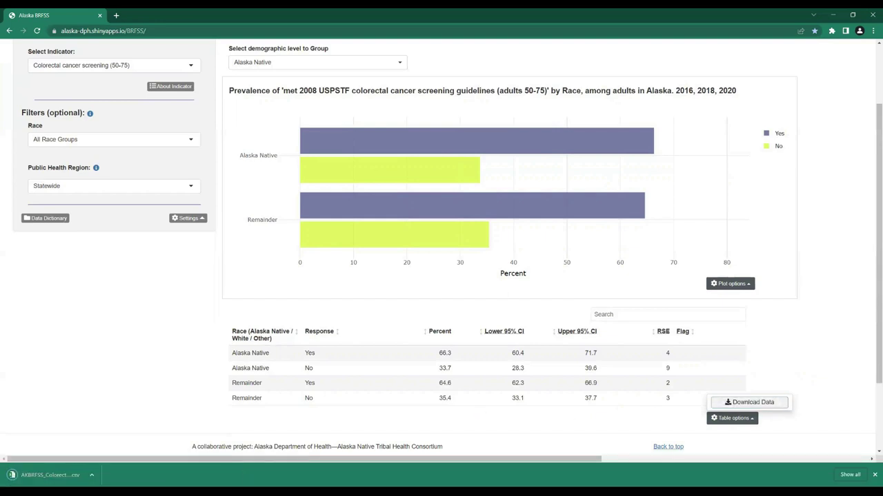
pyautogui.click(42, 476)
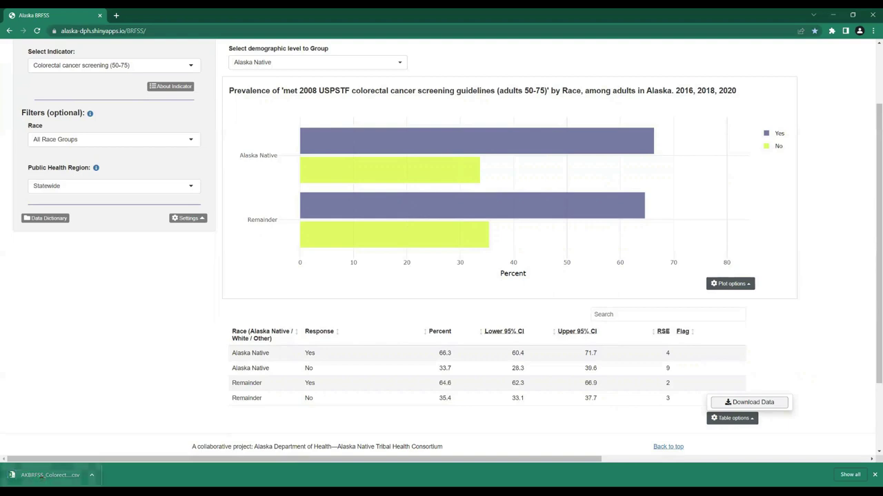
pyautogui.click(186, 334)
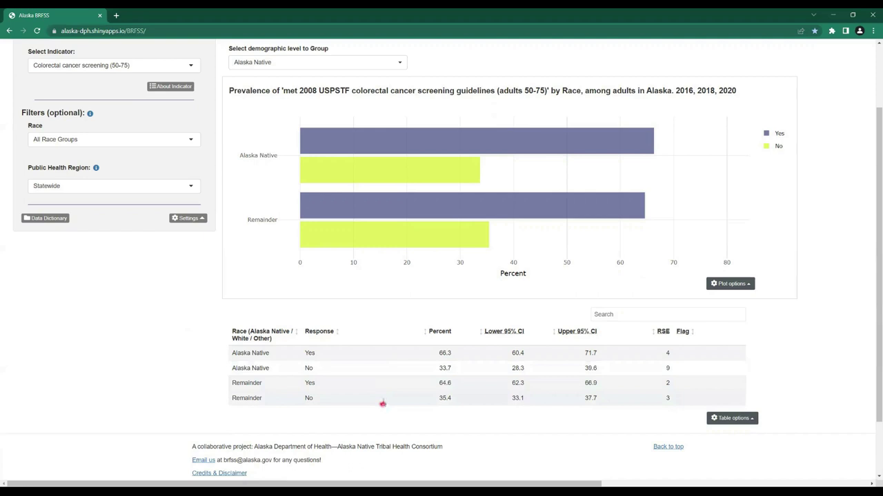
# Search the results table for "alaska" and clear the search term again.
pyautogui.click(645, 313)
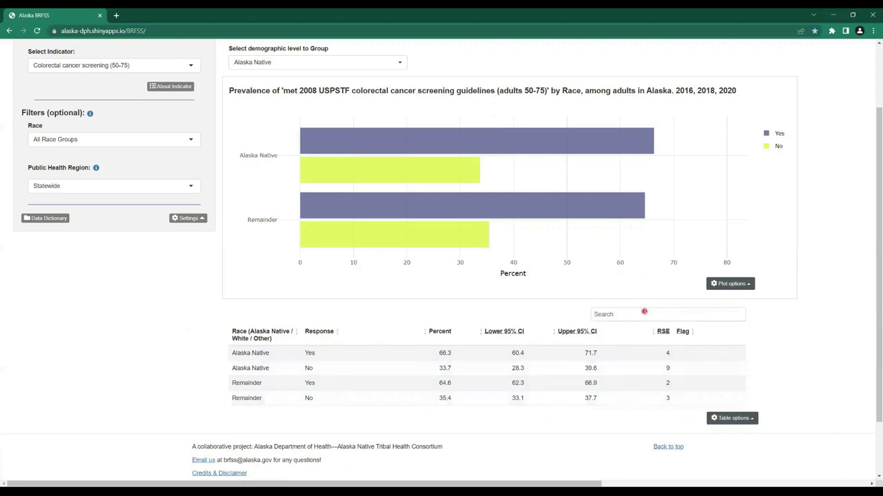
pyautogui.write('alaska')
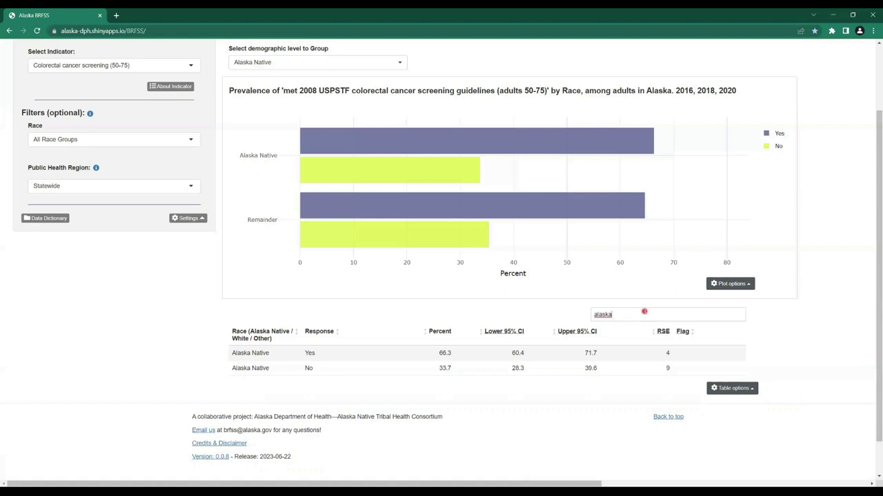
pyautogui.press('BackSpace')
pyautogui.press('BackSpace')
pyautogui.press('BackSpace')
pyautogui.press('BackSpace')
pyautogui.press('BackSpace')
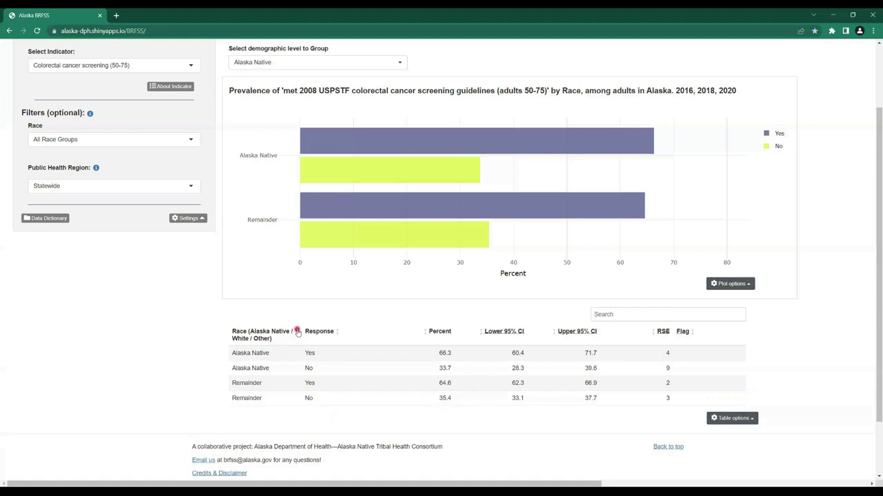
# Sort the results table by race, response and percent in turn, ending with response in ascending order.
pyautogui.click(296, 331)
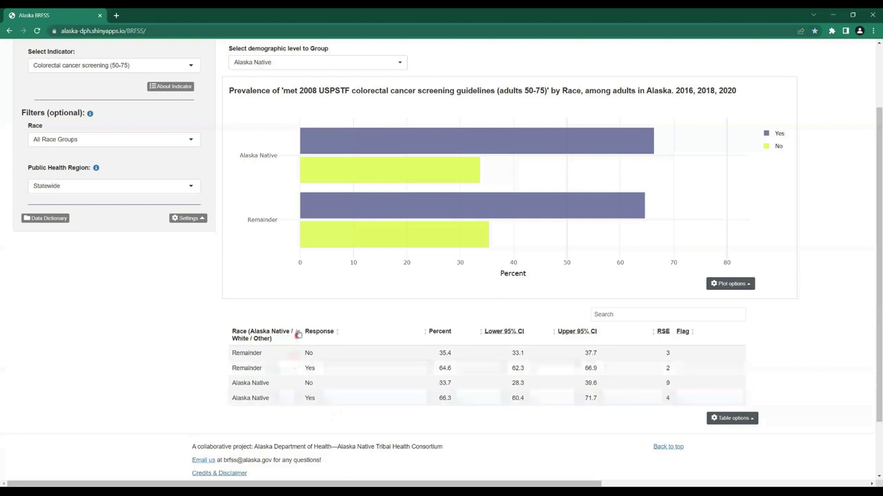
pyautogui.click(298, 333)
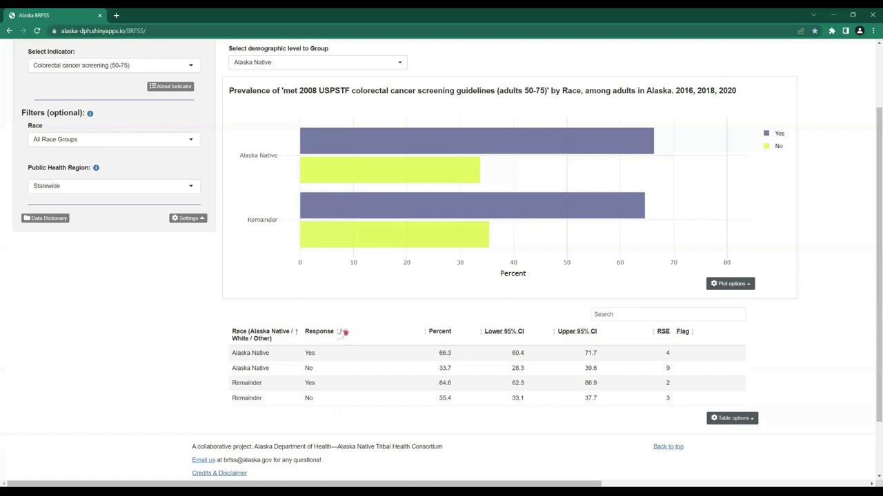
pyautogui.click(337, 331)
pyautogui.click(337, 332)
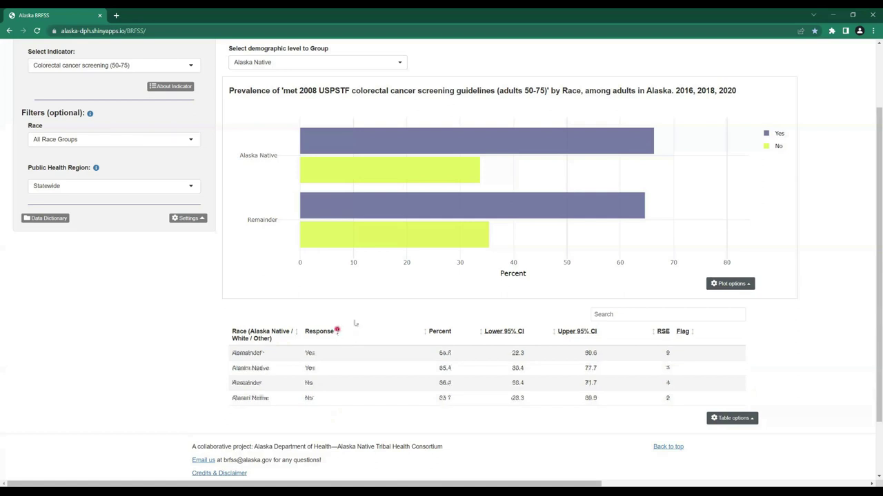
pyautogui.click(425, 331)
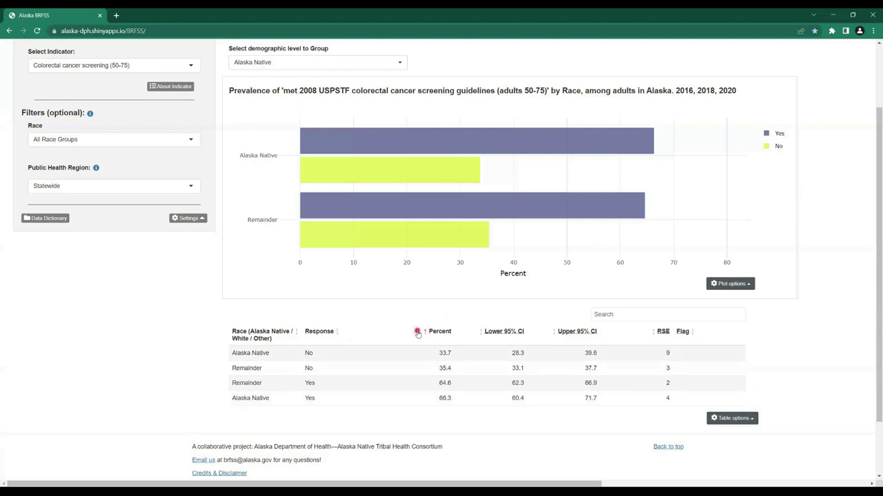
pyautogui.click(418, 333)
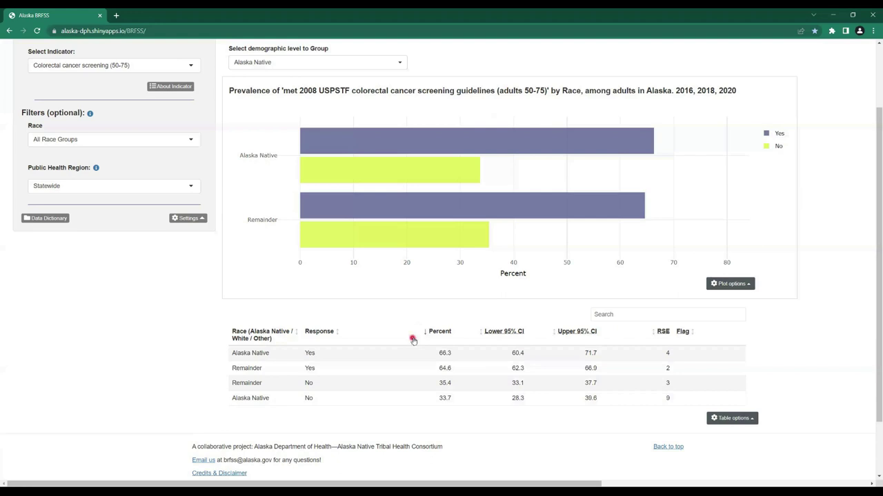
pyautogui.click(422, 335)
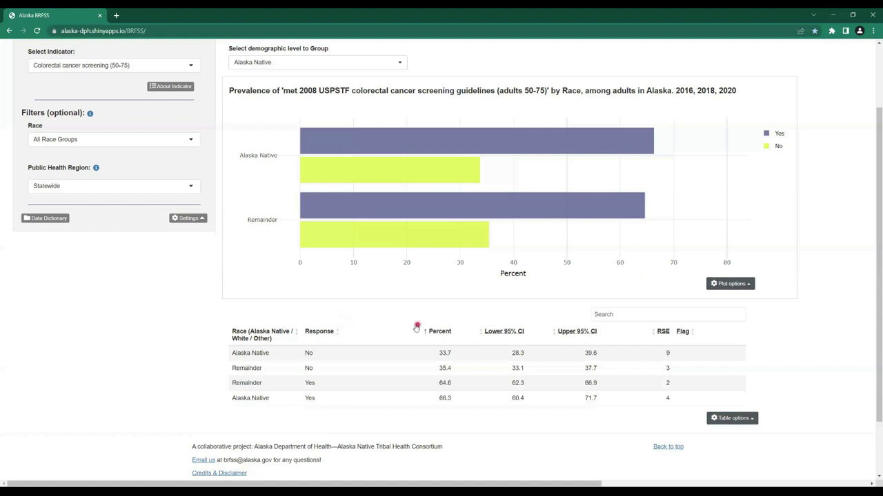
pyautogui.click(337, 331)
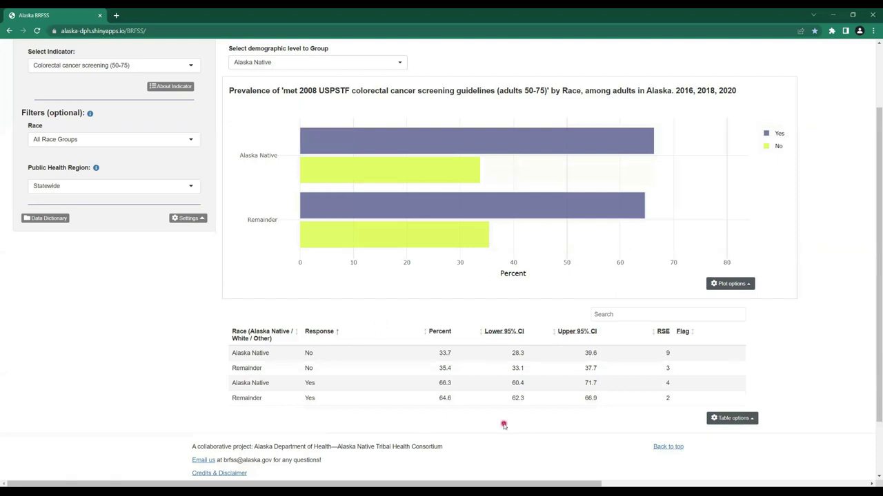
# Try the Basic and Warm color schemes on the bar chart and restore the Default (ADA accessible) colors.
pyautogui.click(668, 447)
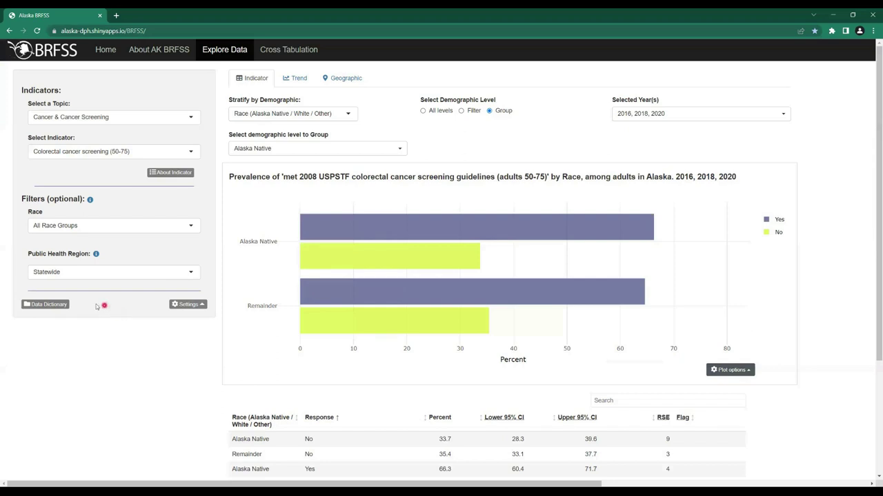
pyautogui.click(186, 306)
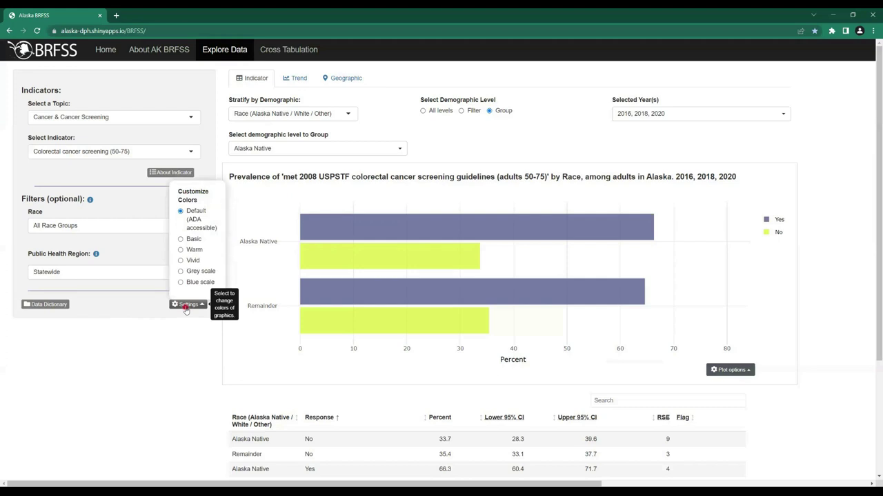
pyautogui.click(211, 239)
pyautogui.click(206, 251)
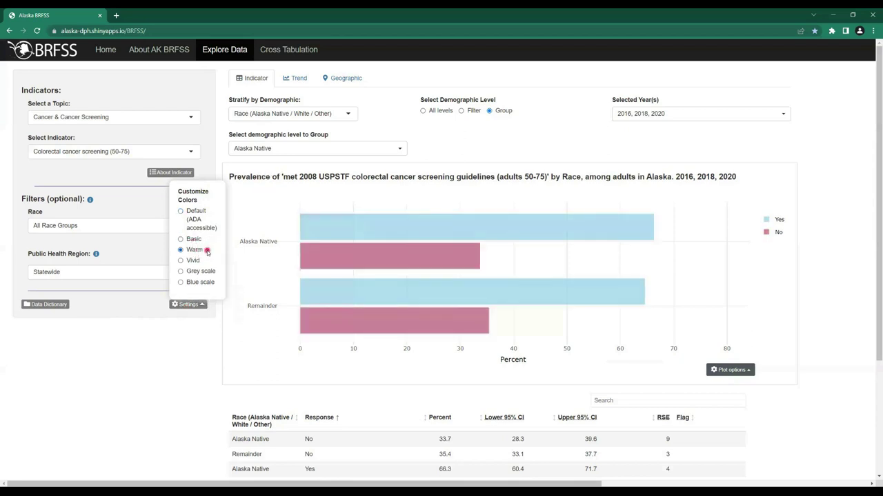
pyautogui.click(194, 219)
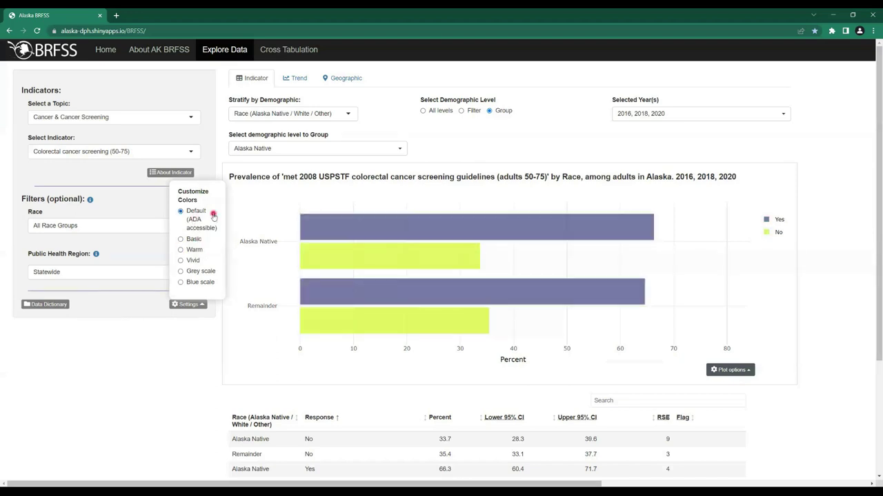
pyautogui.click(185, 338)
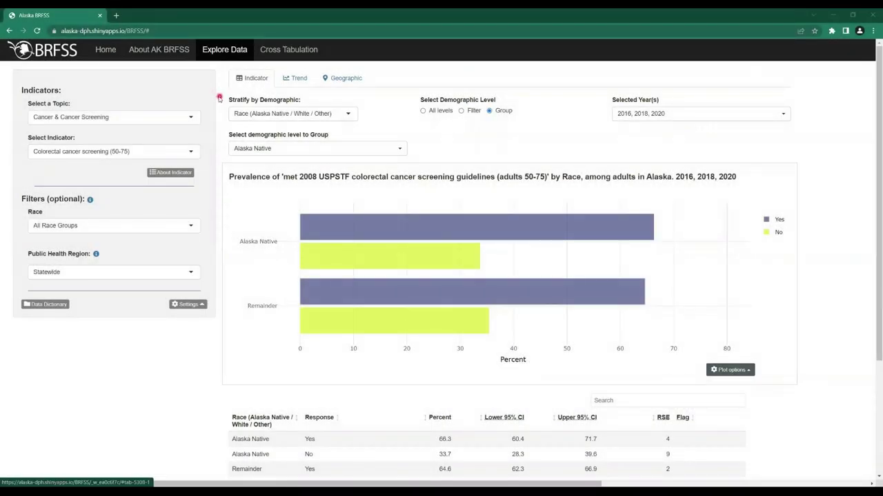
# Switch to the Trend view and look through its demographic choices, response-level choices and results table.
pyautogui.click(280, 88)
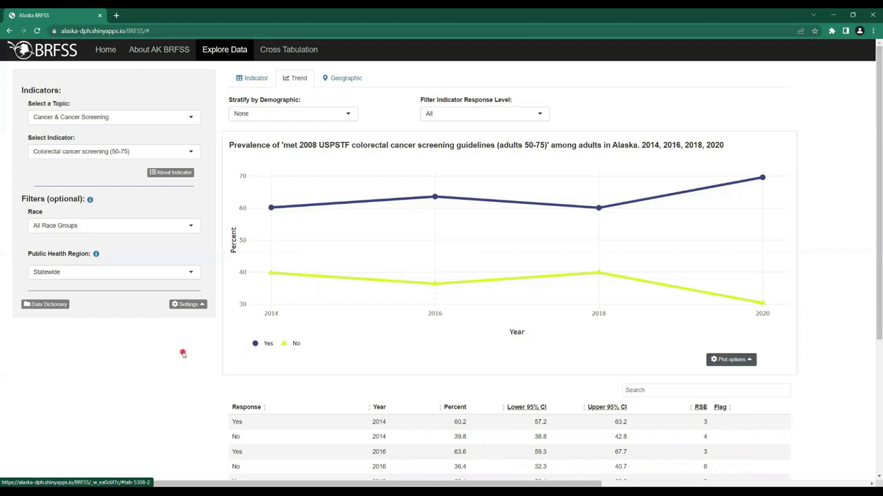
pyautogui.click(353, 113)
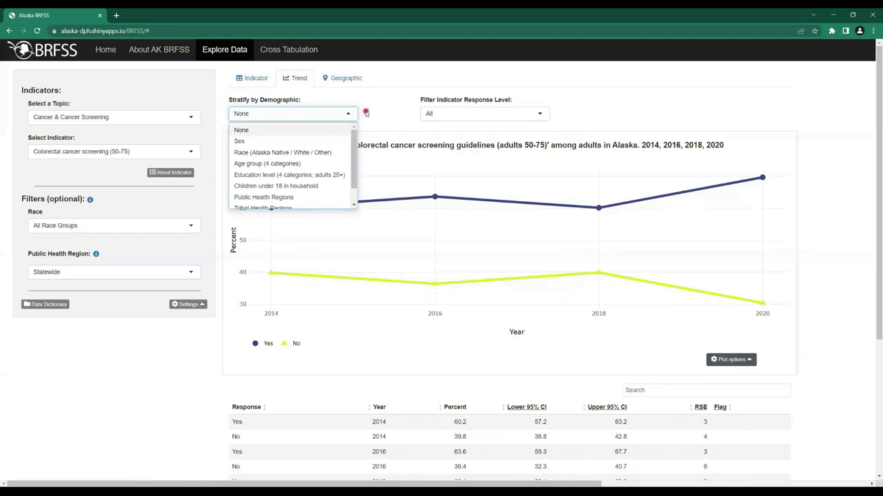
pyautogui.click(366, 112)
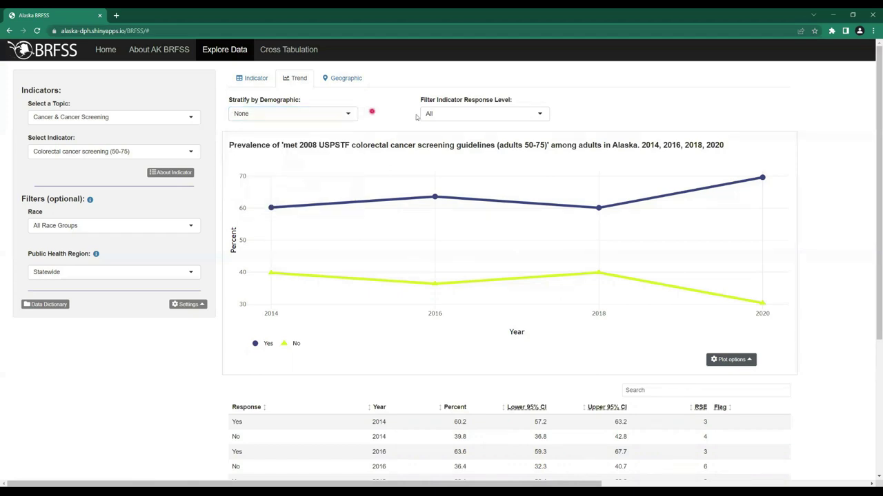
pyautogui.click(541, 117)
pyautogui.click(541, 117)
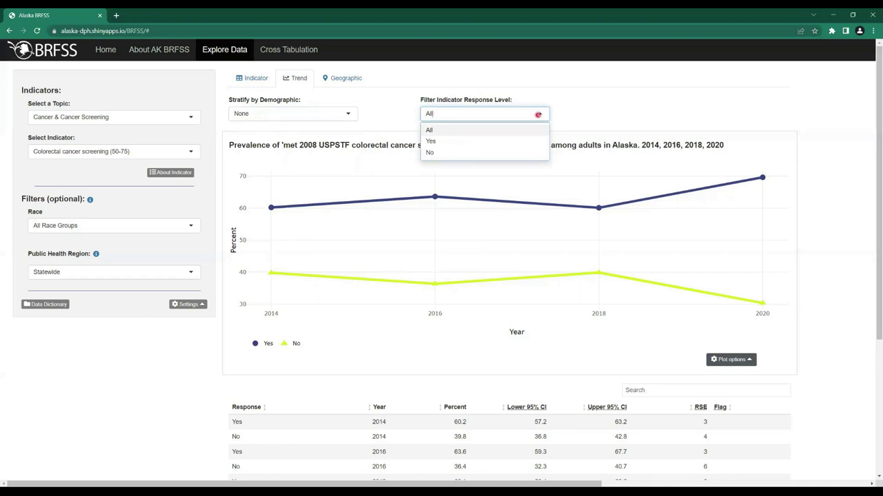
pyautogui.click(538, 115)
pyautogui.scroll(-2, 814, 286)
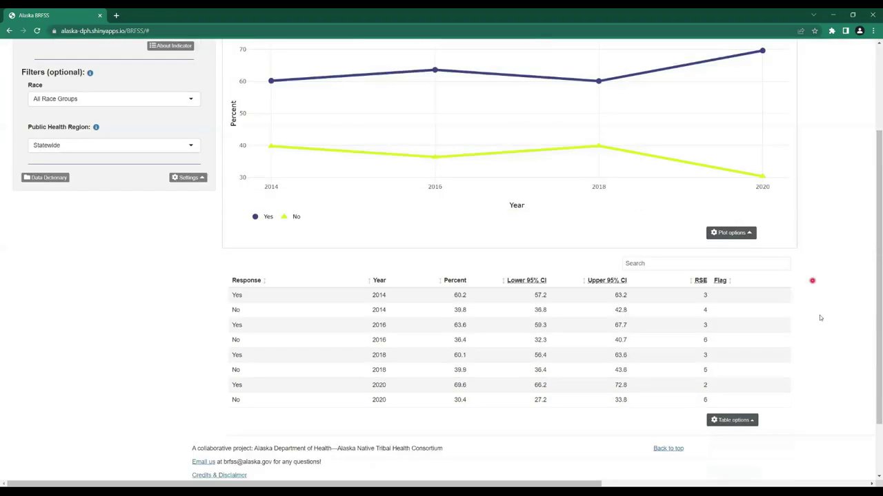
pyautogui.scroll(2, 819, 317)
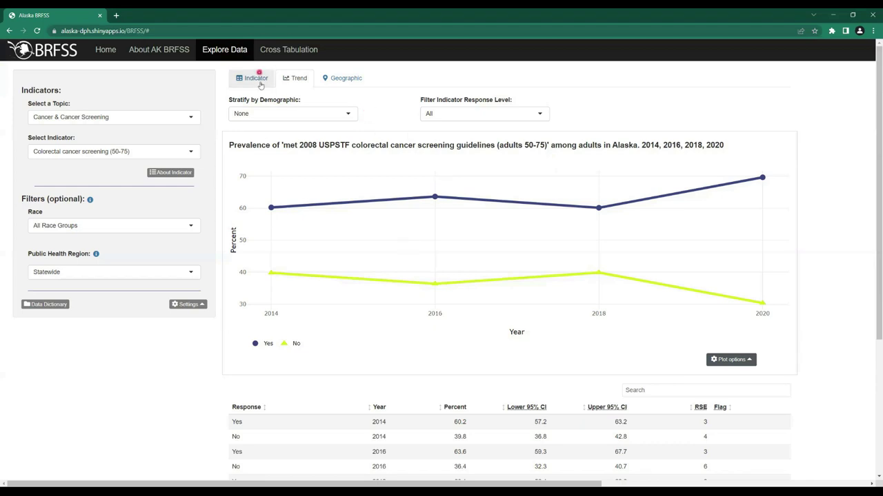
# Stratify the trend chart by Sex and reset the stratification to None.
pyautogui.click(349, 115)
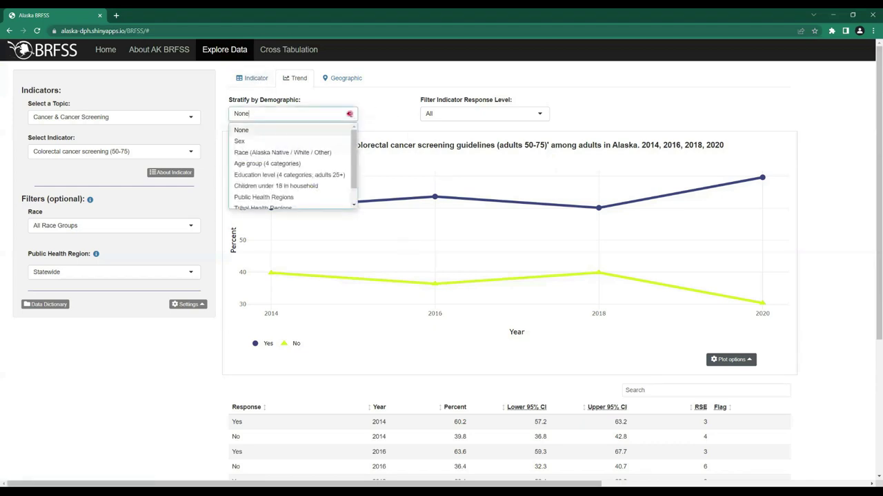
pyautogui.scroll(-1, 353, 171)
pyautogui.scroll(1, 353, 171)
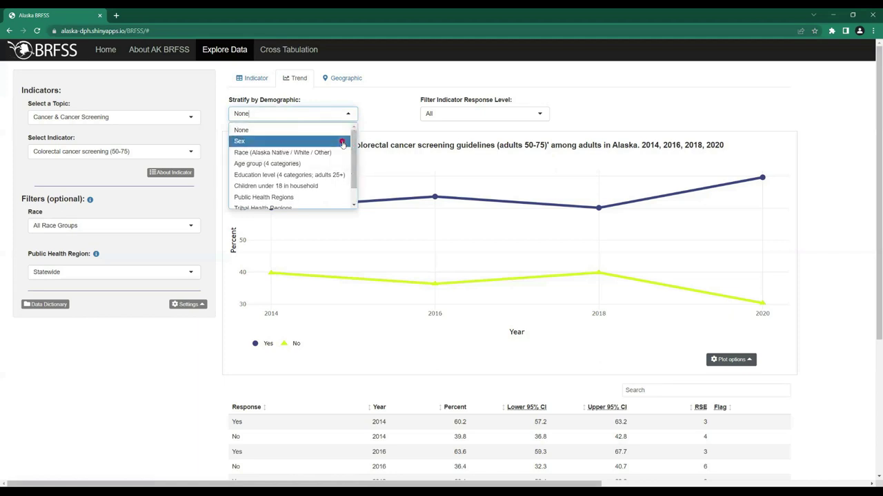
pyautogui.click(342, 142)
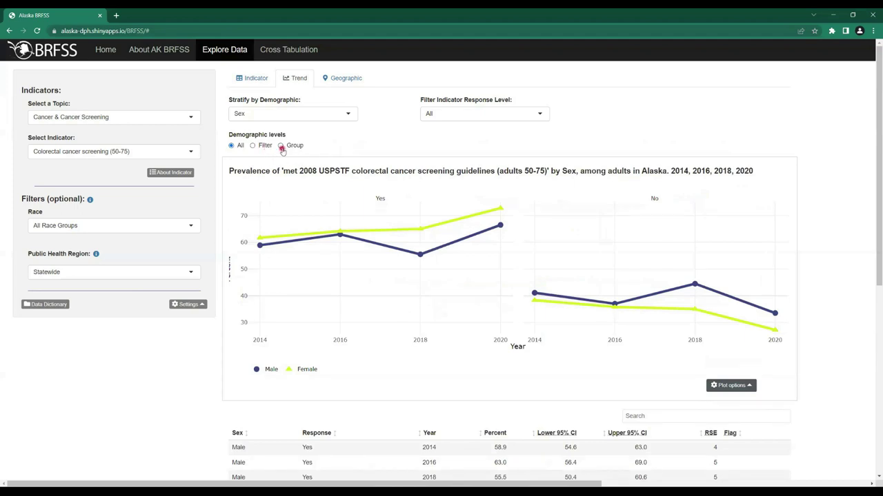
pyautogui.click(336, 114)
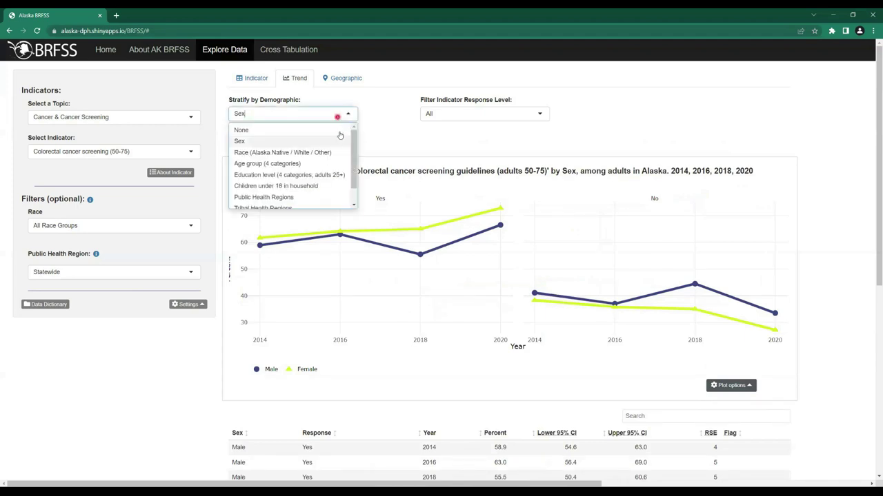
pyautogui.click(339, 131)
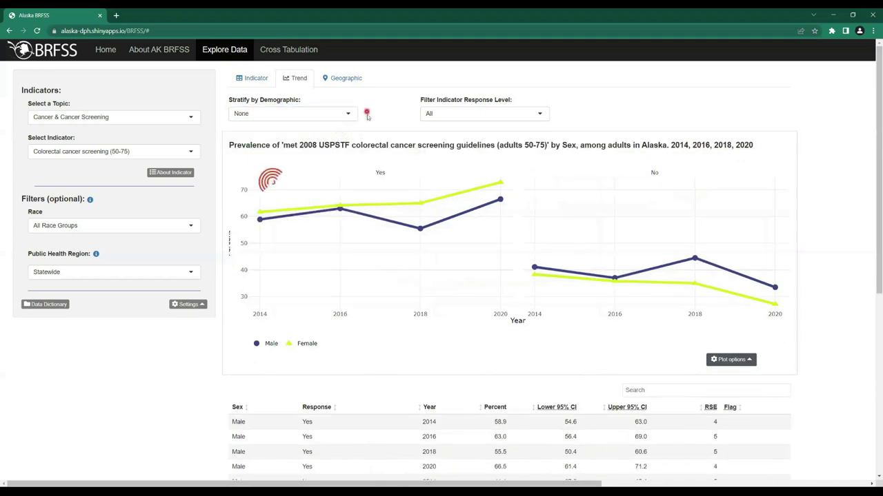
# Filter the trend results to the "No" response, review the chart and table, and restore the response level to All.
pyautogui.click(542, 113)
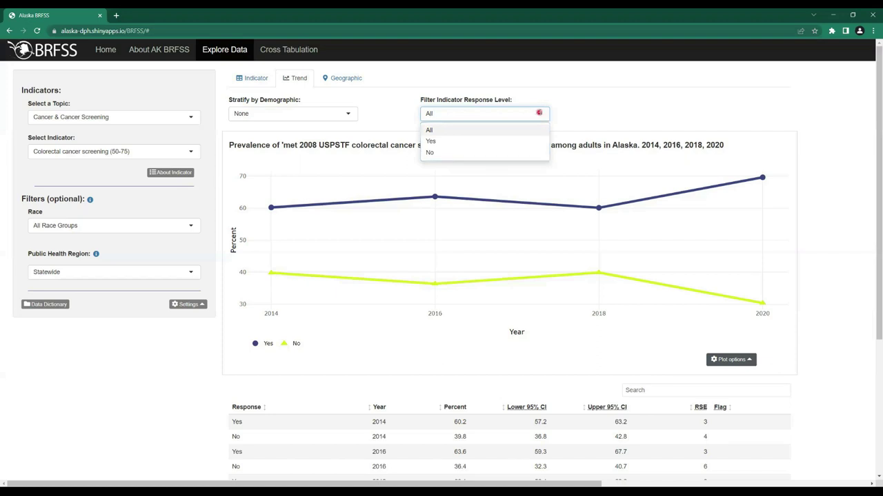
pyautogui.click(536, 152)
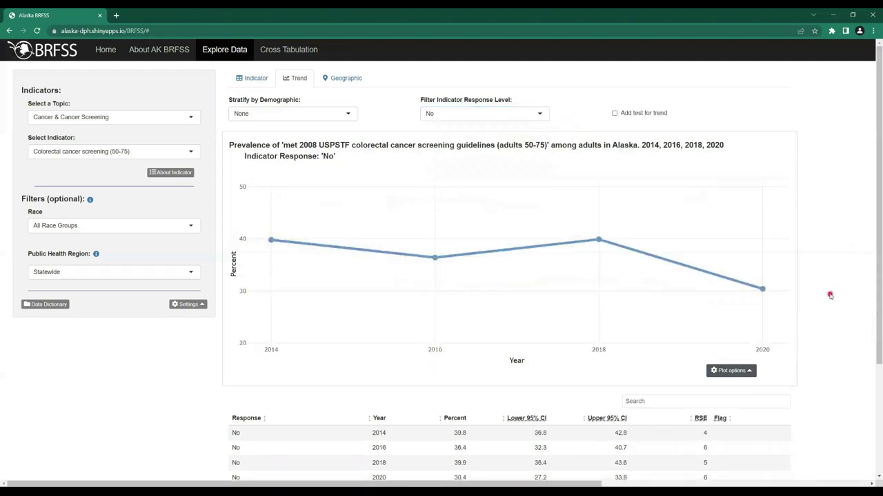
pyautogui.scroll(-3, 818, 290)
pyautogui.scroll(3, 817, 291)
pyautogui.click(499, 116)
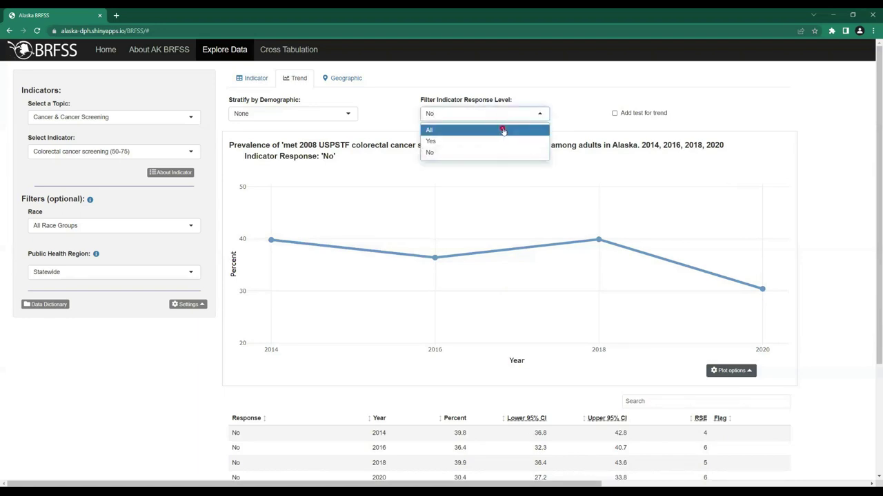
pyautogui.click(502, 131)
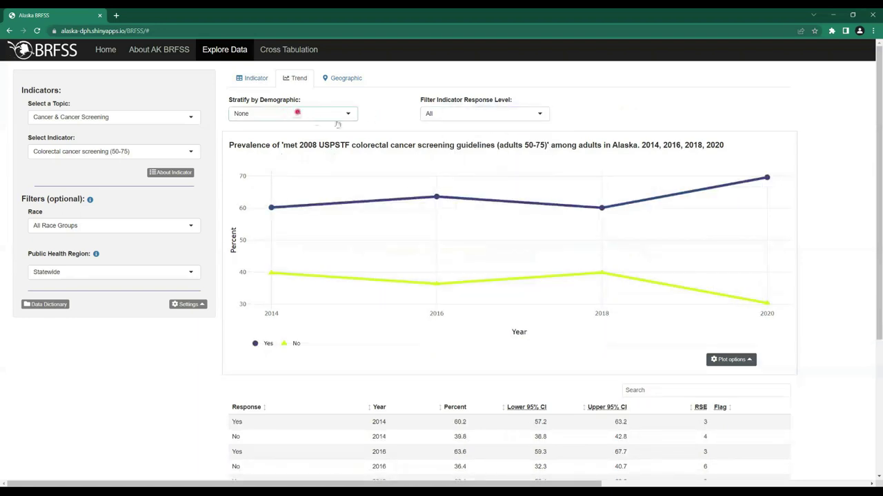
# Stratify the trend by Race (Alaska Native / White / Other), filter it to the "No" response, and review the results table.
pyautogui.click(337, 116)
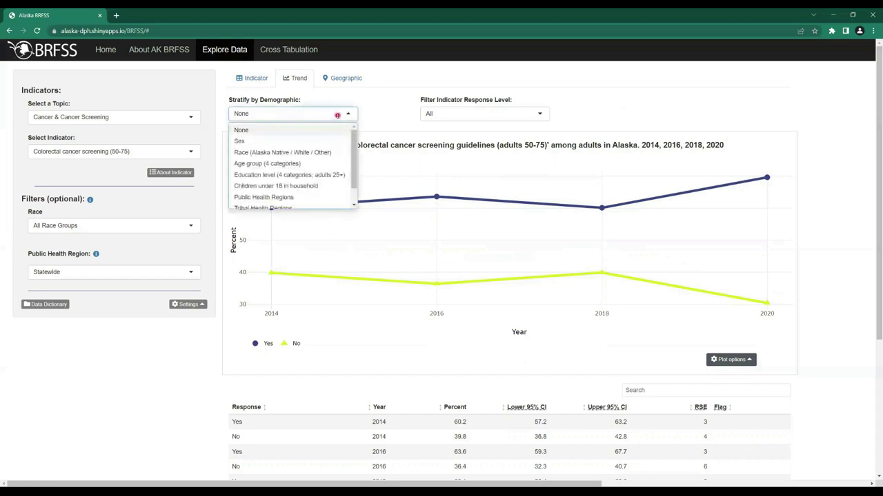
pyautogui.click(338, 152)
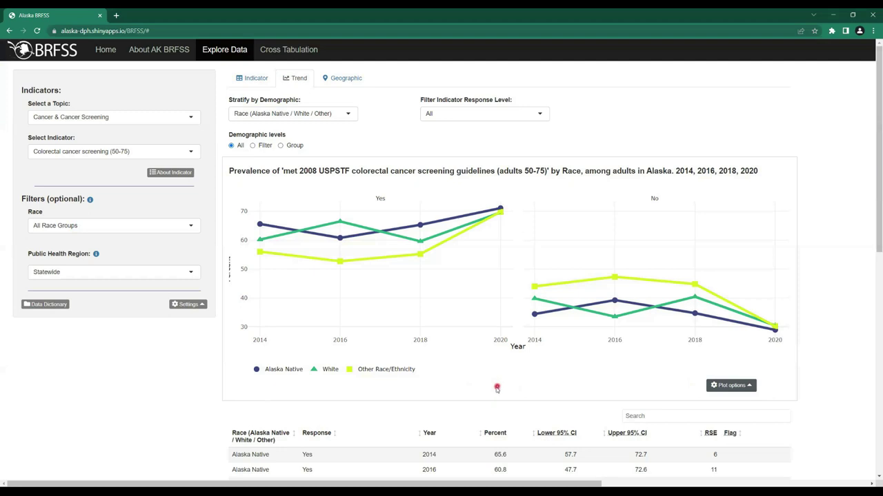
pyautogui.click(497, 113)
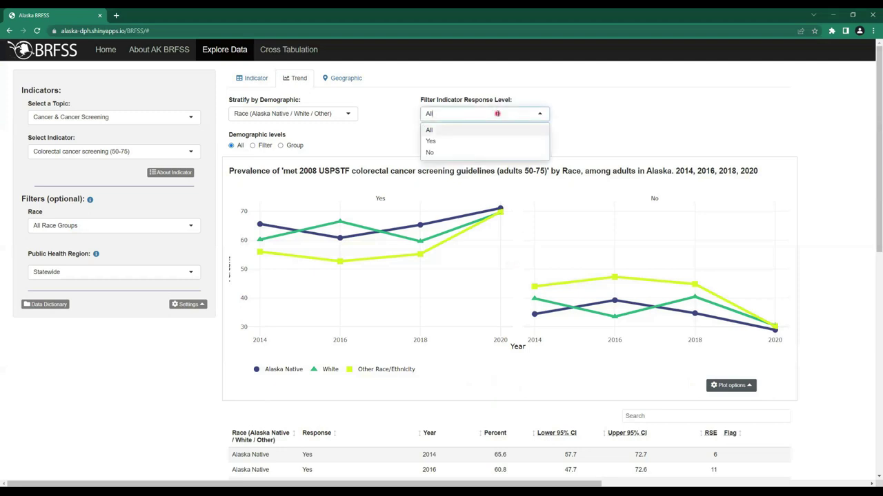
pyautogui.click(498, 152)
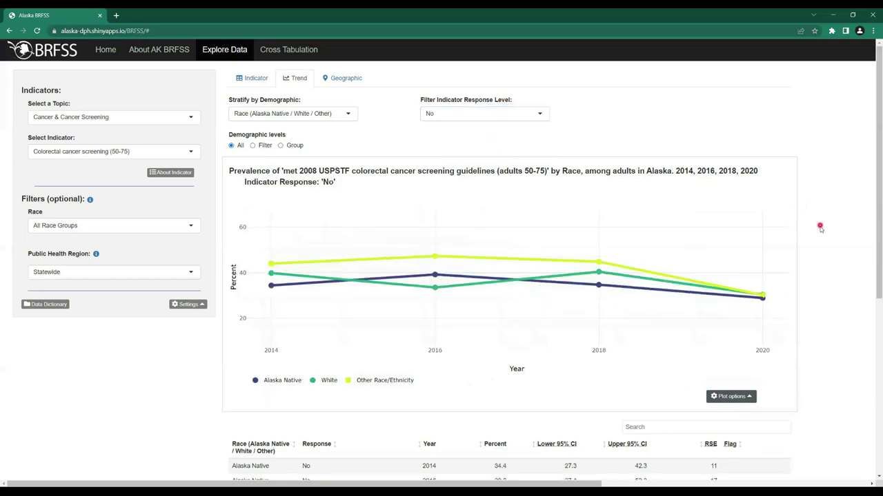
pyautogui.scroll(-4, 821, 229)
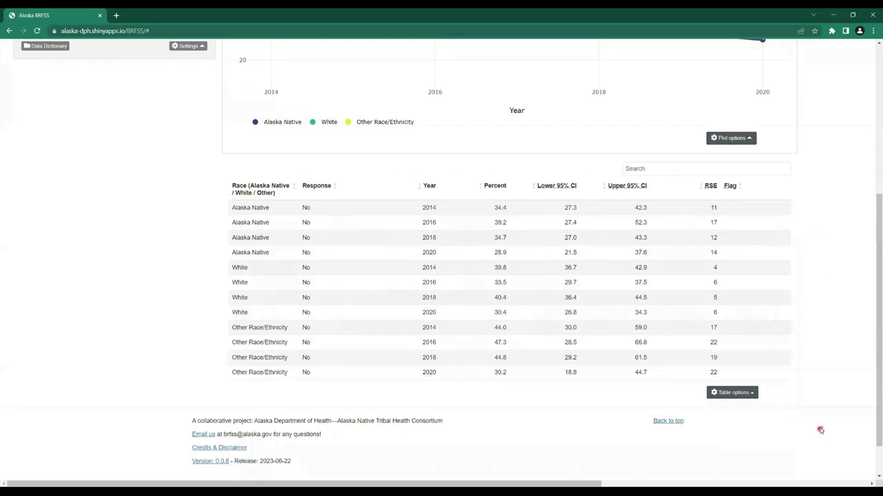
pyautogui.click(666, 422)
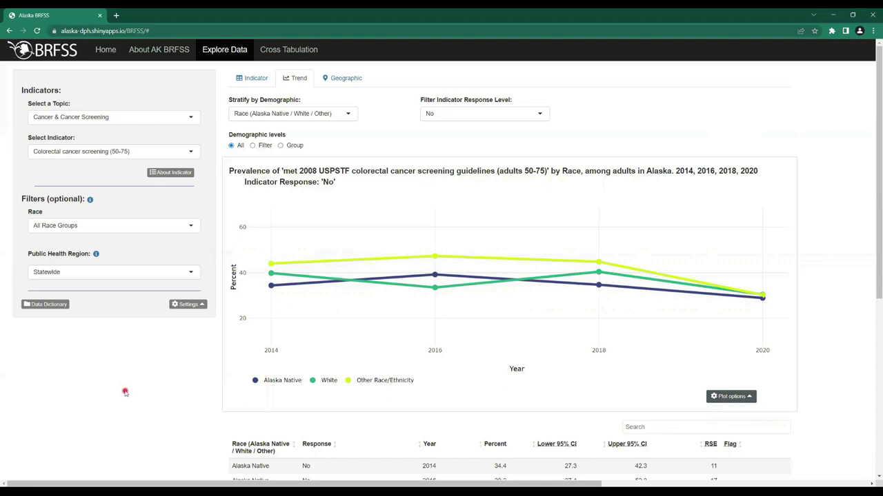
# Stratify the trend by Tribal Health Regions and review the regional chart and results table.
pyautogui.click(342, 120)
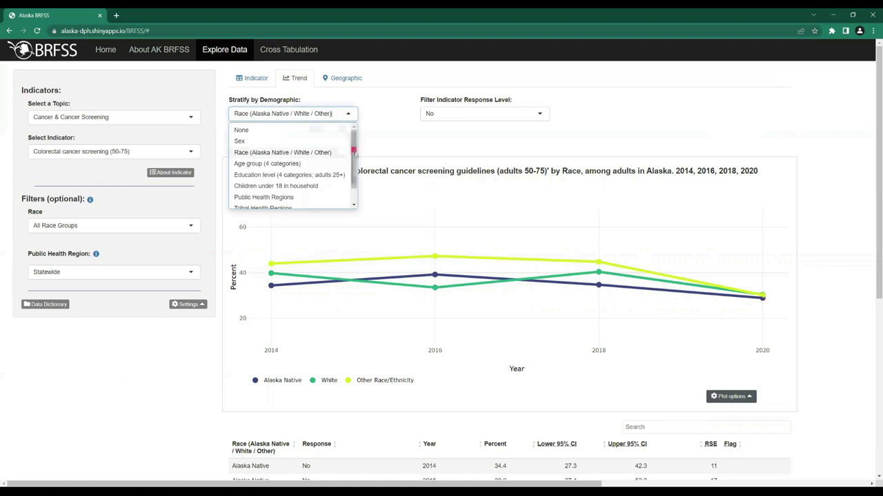
pyautogui.scroll(-1, 345, 159)
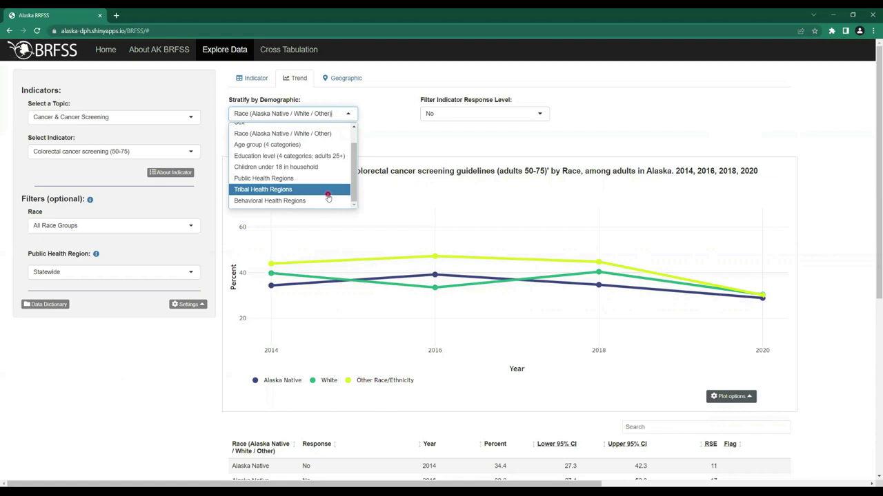
pyautogui.click(328, 190)
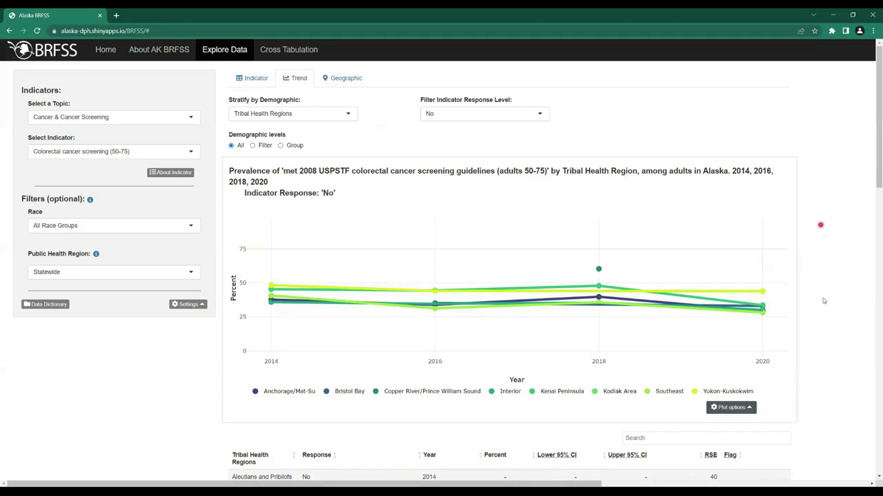
pyautogui.scroll(-4, 801, 284)
pyautogui.scroll(-8, 800, 284)
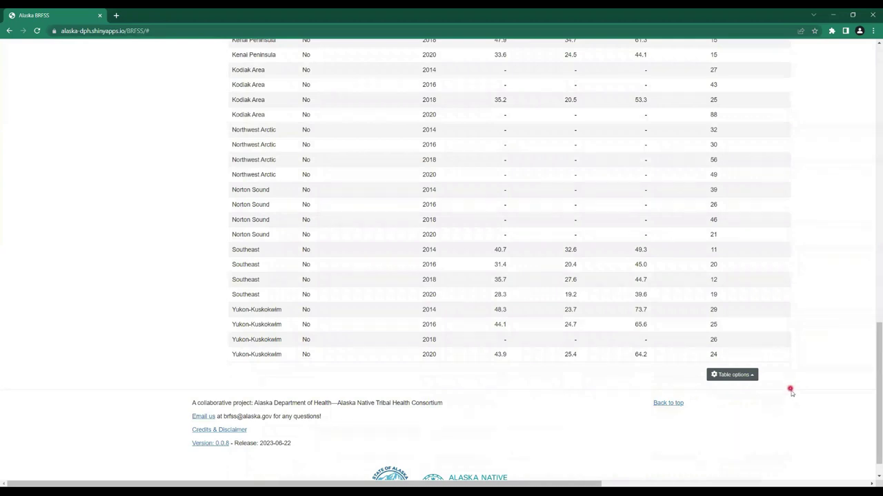
pyautogui.click(663, 404)
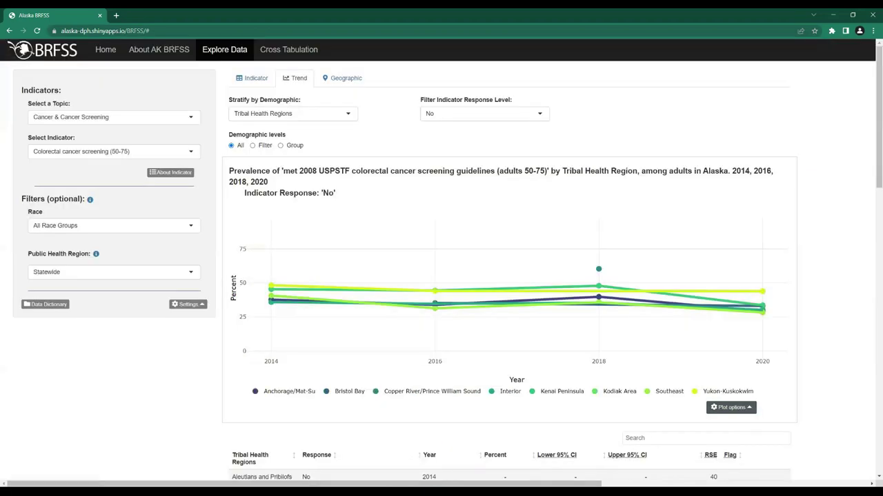
pyautogui.click(234, 412)
pyautogui.moveTo(271, 288)
pyautogui.moveTo(597, 270)
# Filter the demographic levels to Anchorage/Mat-Su and Northwest Arctic, and review the resulting chart and table.
pyautogui.click(253, 145)
pyautogui.click(436, 149)
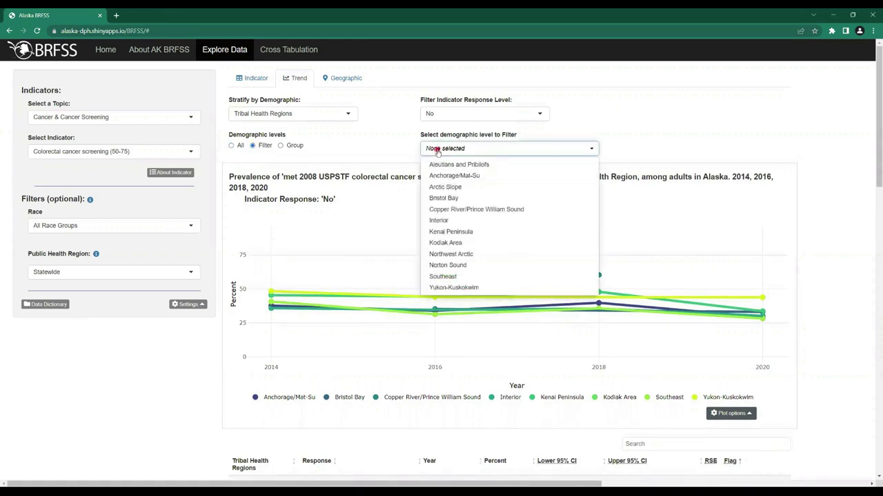
pyautogui.click(442, 176)
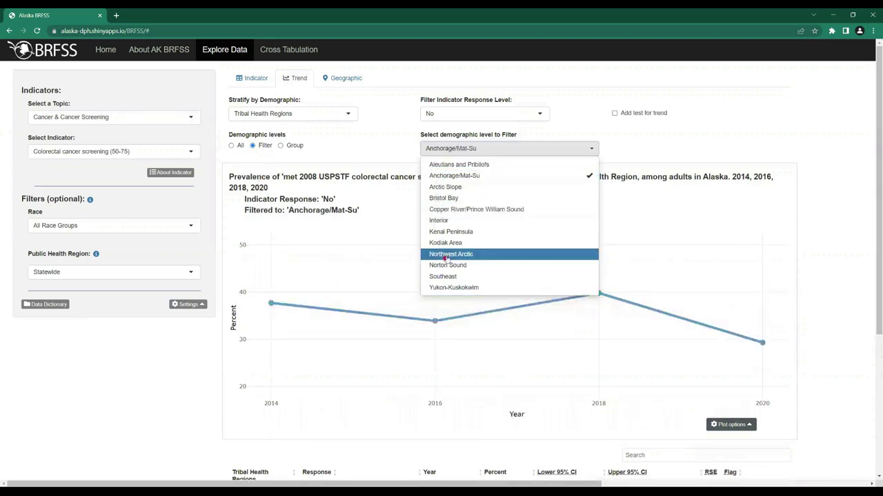
pyautogui.click(542, 254)
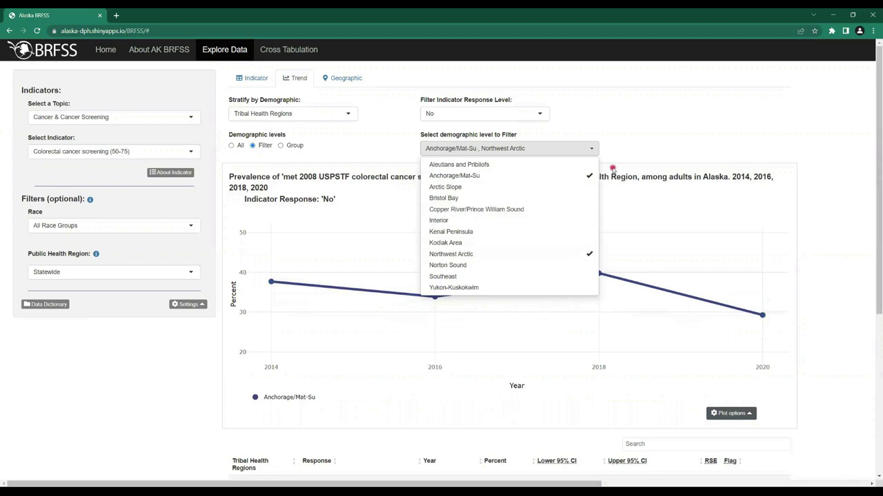
pyautogui.click(623, 141)
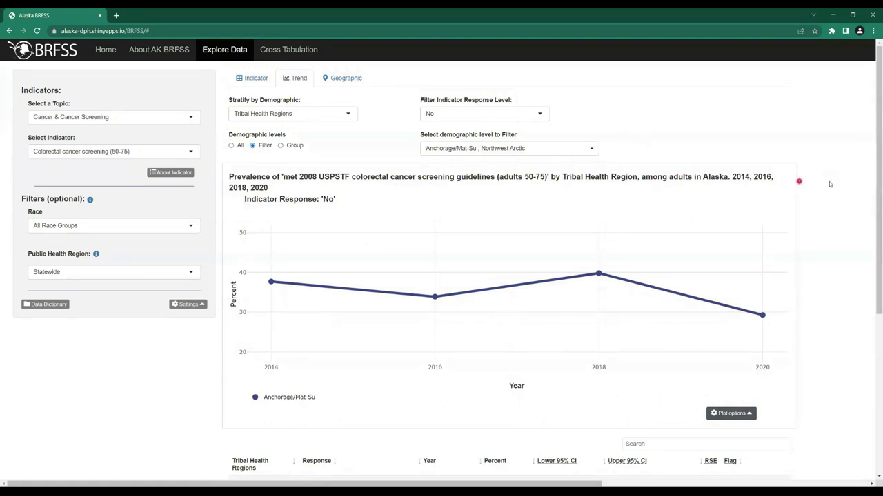
pyautogui.moveTo(873, 187); pyautogui.dragTo(873, 333)
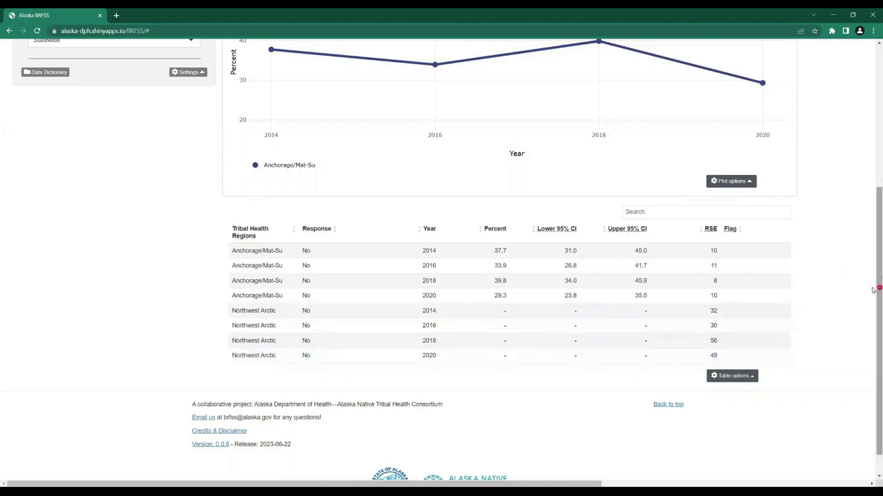
pyautogui.moveTo(872, 290); pyautogui.dragTo(873, 145)
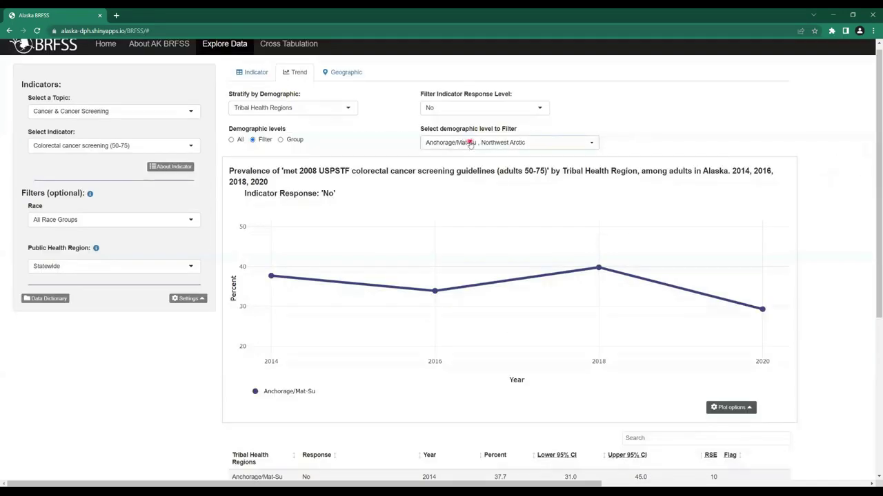
# Replace Northwest Arctic with Interior in the demographic level filter.
pyautogui.click(469, 142)
pyautogui.click(505, 248)
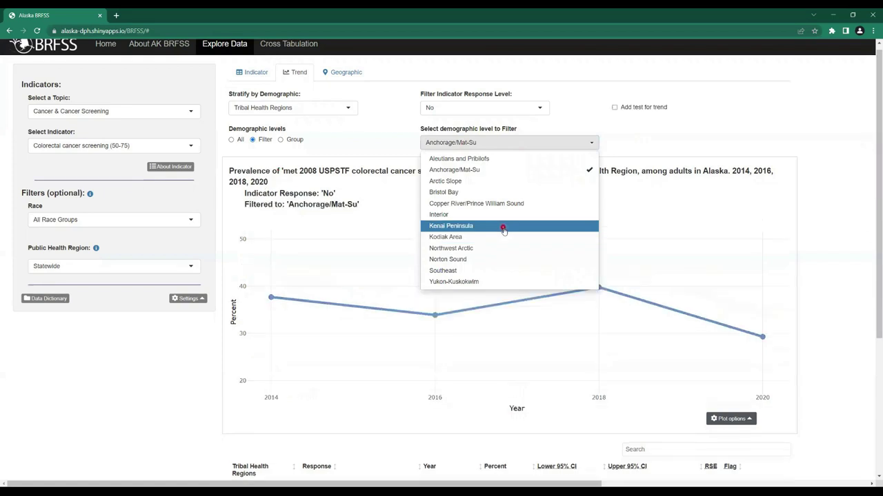
pyautogui.click(509, 220)
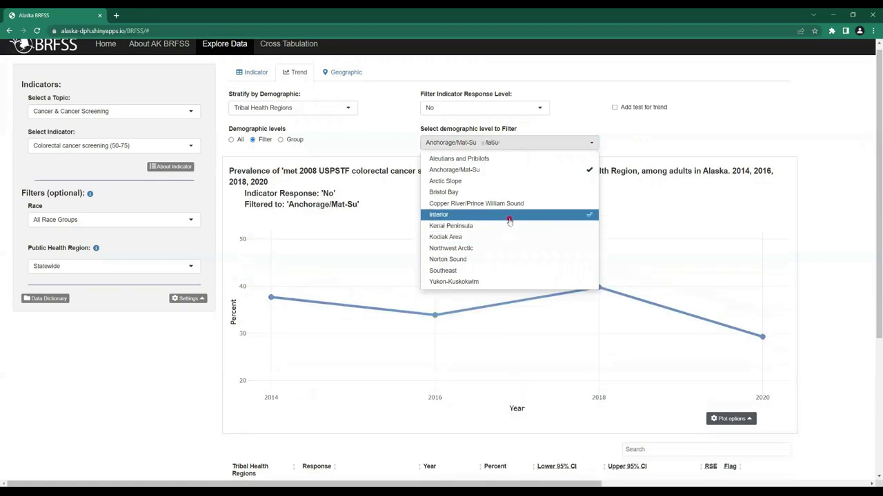
pyautogui.click(672, 134)
# Group the demographic levels to compare Yukon-Kuskokwim with the remaining regions, and review the chart and table.
pyautogui.click(292, 140)
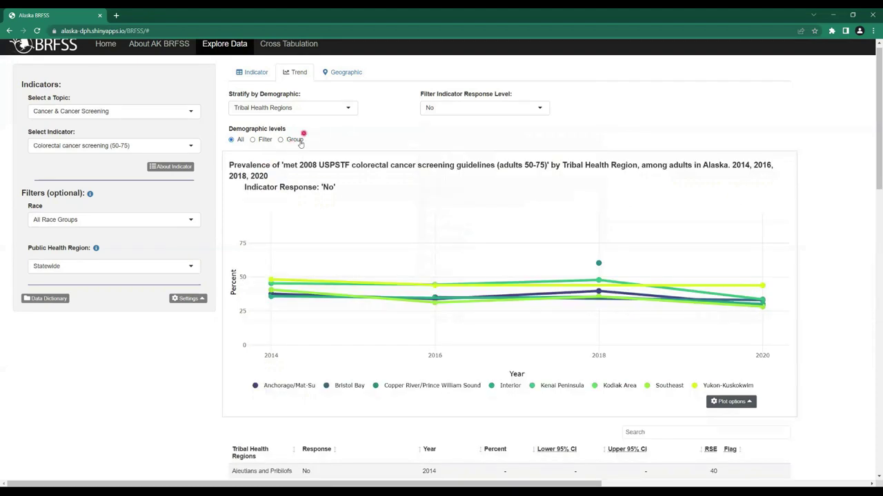
pyautogui.click(300, 140)
pyautogui.click(436, 146)
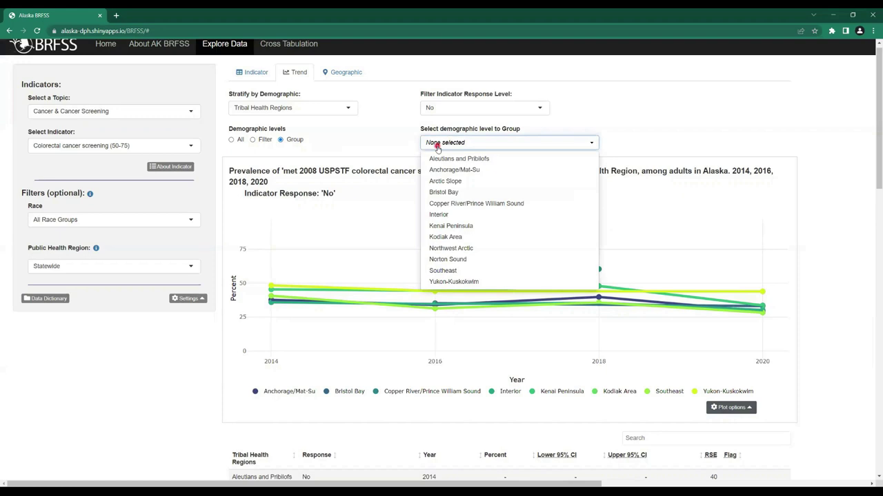
pyautogui.click(497, 282)
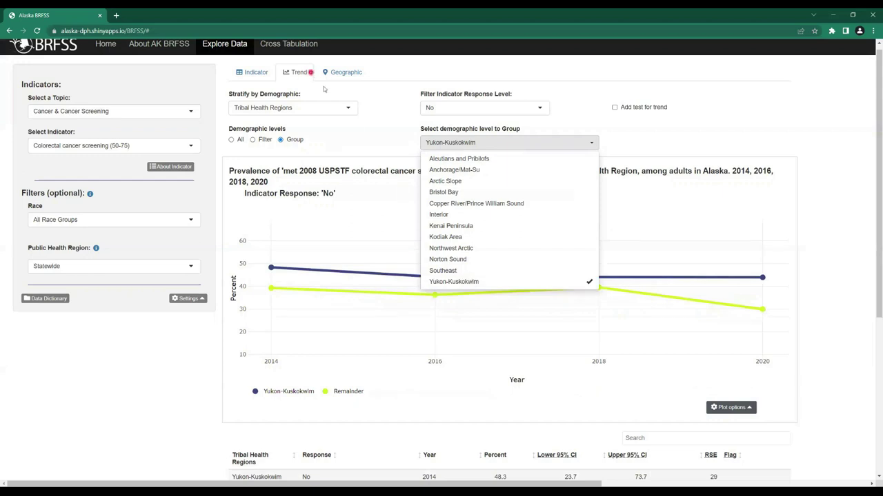
pyautogui.click(357, 128)
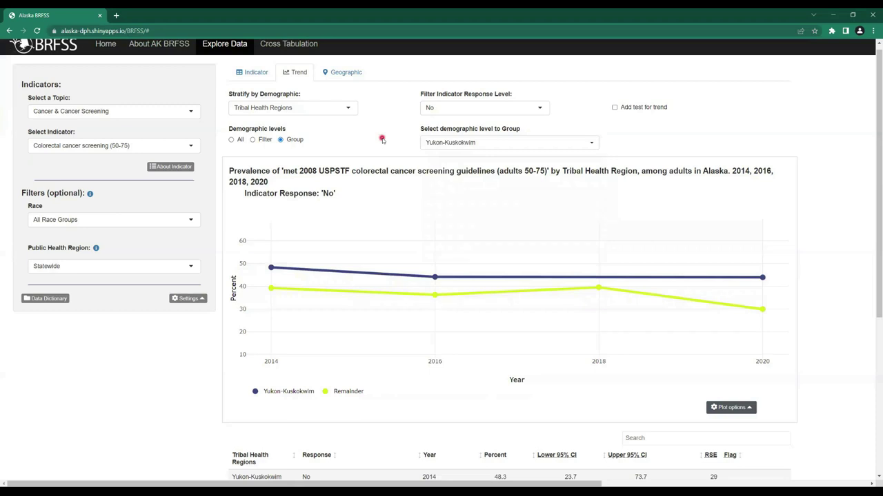
pyautogui.scroll(-3, 824, 309)
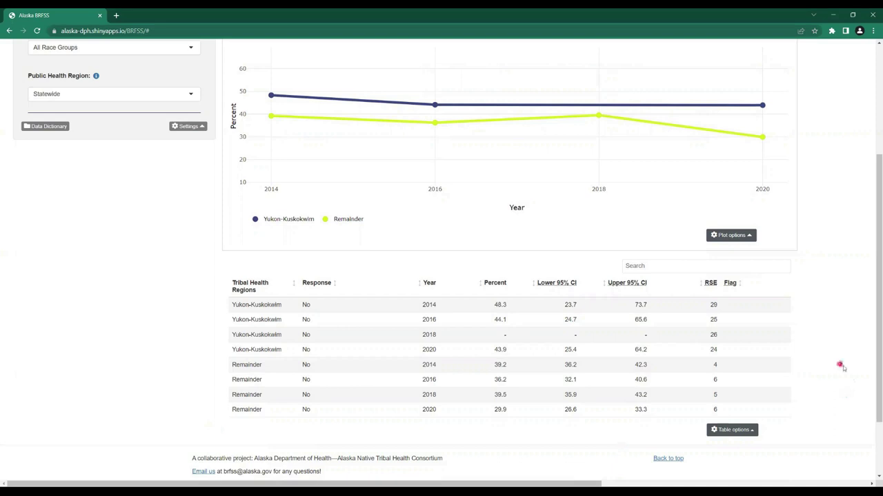
pyautogui.scroll(3, 862, 373)
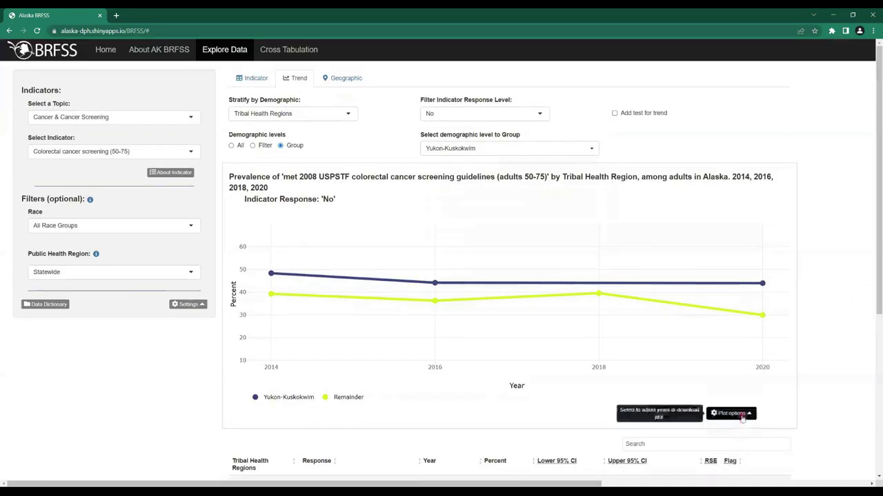
# Exclude 2014 from the plotted years and review the updated trend chart and table.
pyautogui.click(741, 414)
pyautogui.click(802, 373)
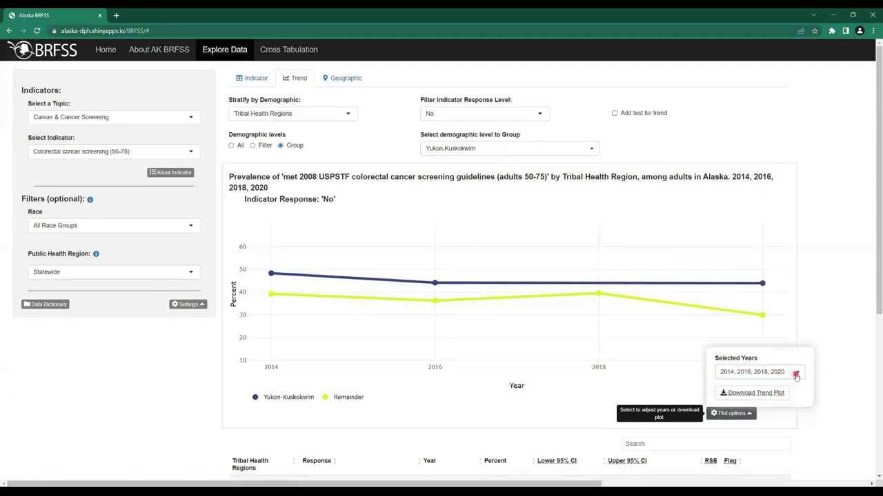
pyautogui.click(796, 375)
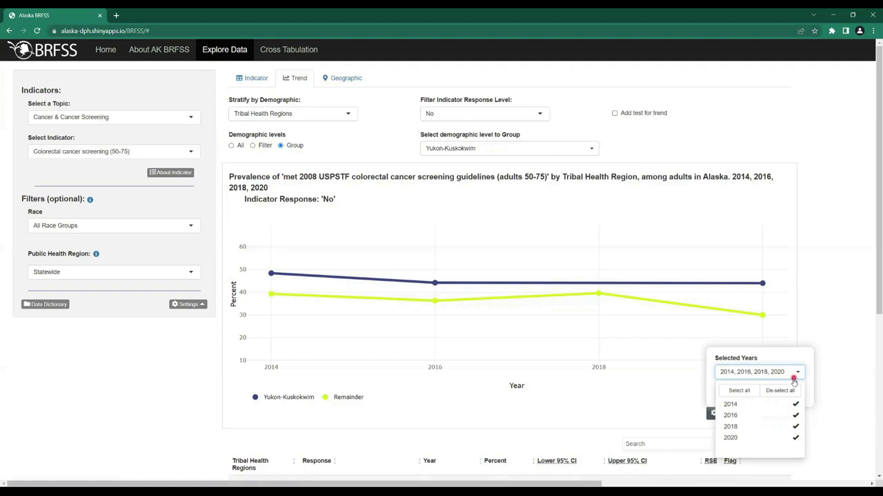
pyautogui.click(776, 408)
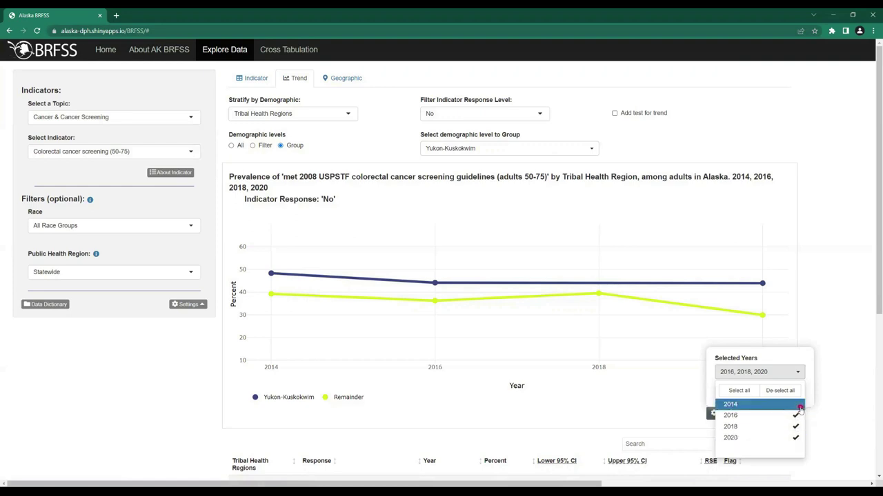
pyautogui.click(838, 406)
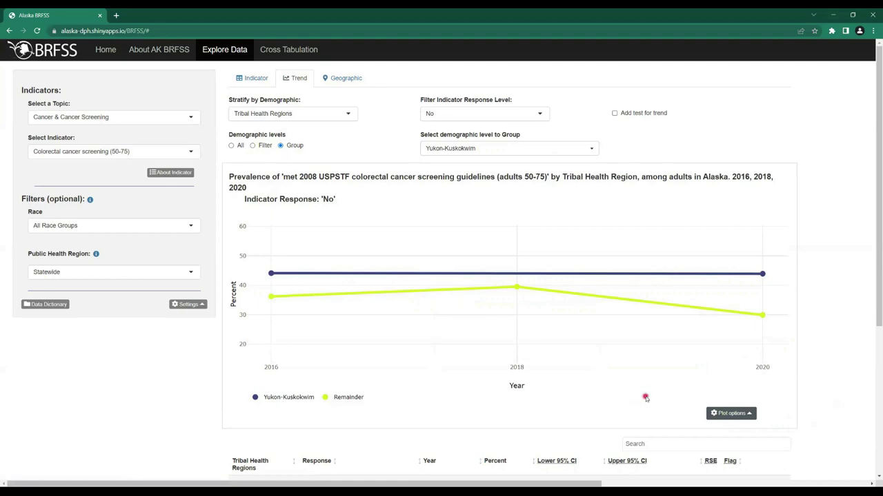
pyautogui.scroll(-3, 642, 394)
pyautogui.scroll(3, 810, 390)
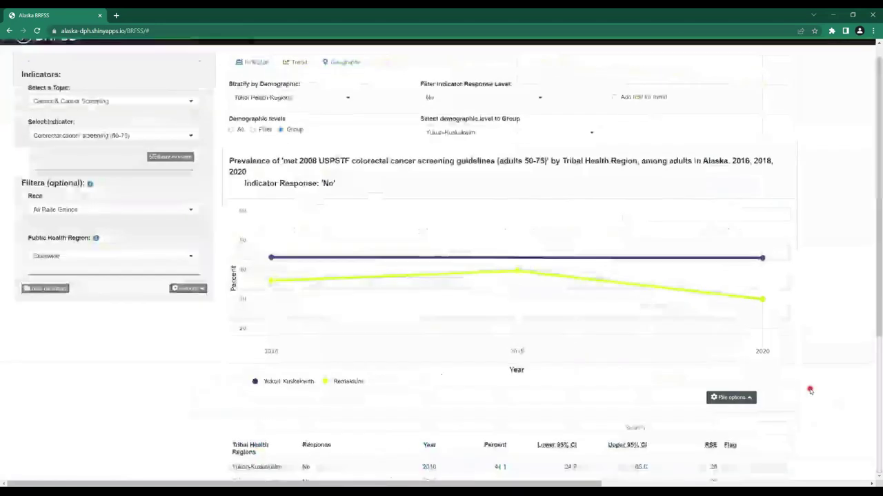
# Download the trend plot as an image and dismiss the browser's download bar.
pyautogui.click(750, 400)
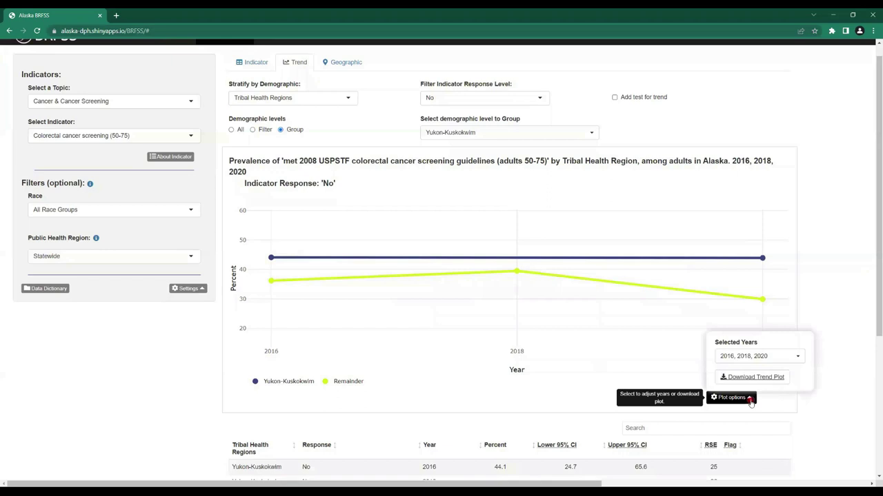
pyautogui.click(755, 385)
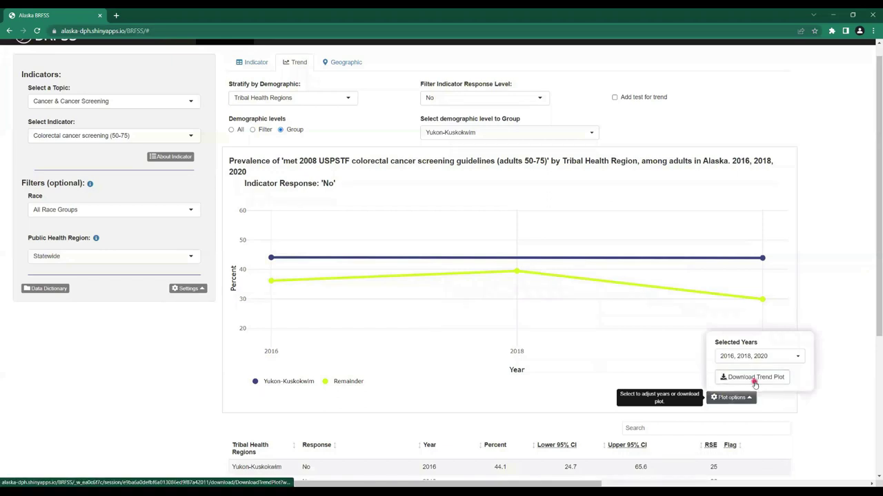
pyautogui.click(836, 392)
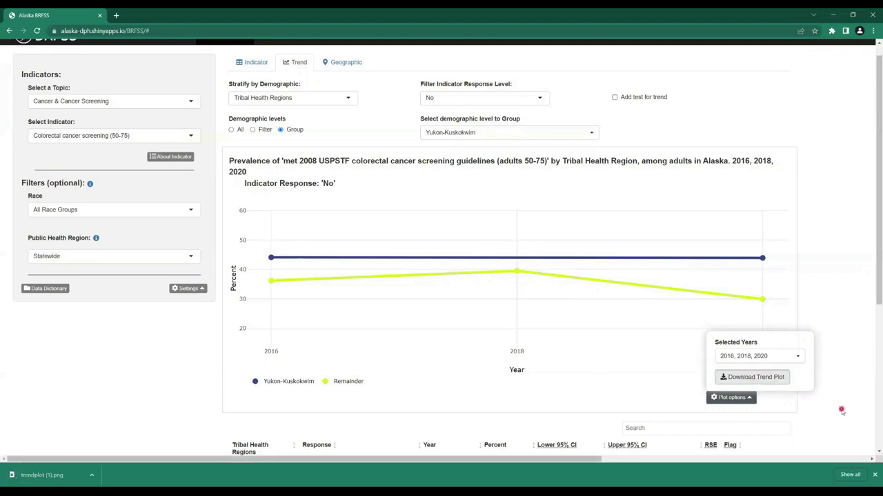
pyautogui.click(874, 475)
# Exclude 2016 from the plotted years so that only 2018 and 2020 are selected for the trend chart.
pyautogui.click(731, 397)
pyautogui.click(784, 357)
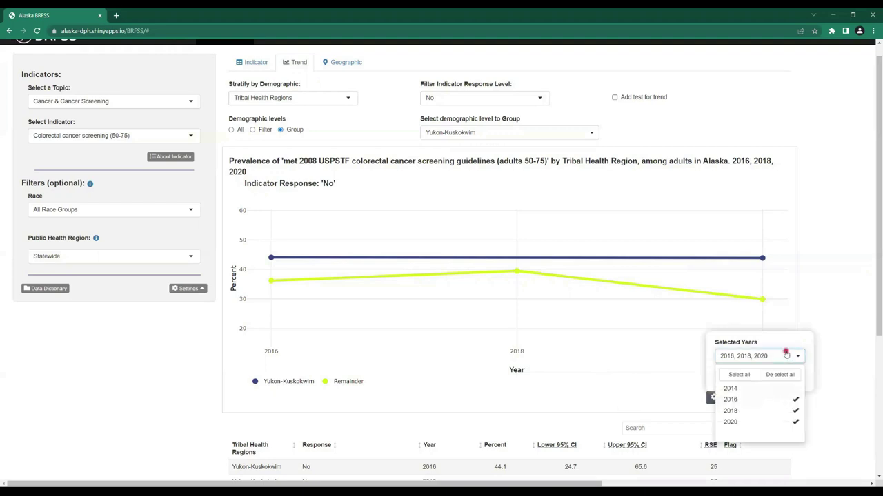
pyautogui.click(782, 400)
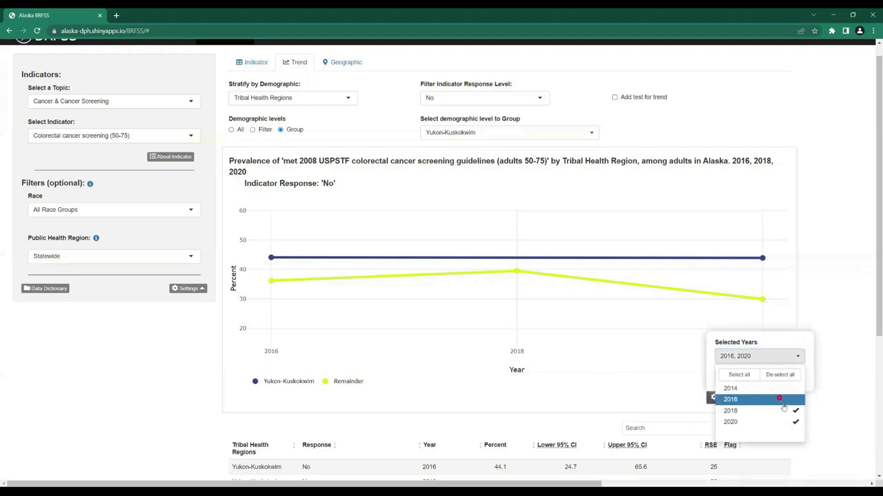
pyautogui.click(828, 406)
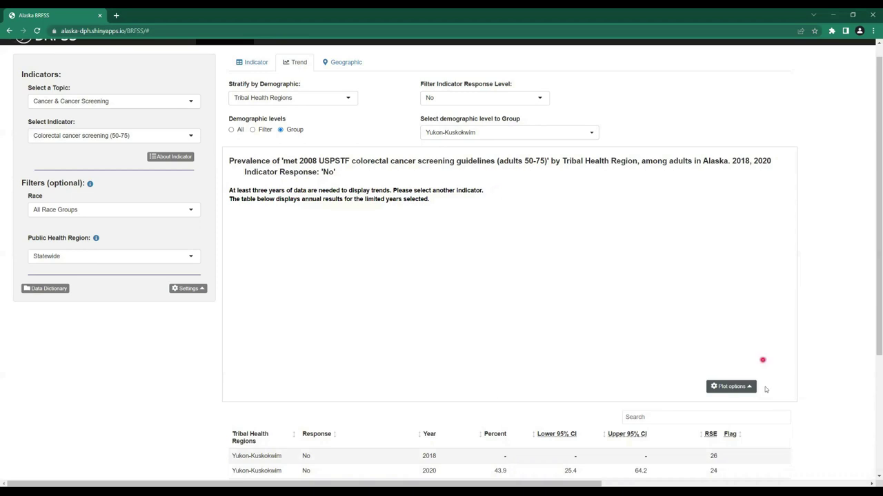
# Select all available years, 2014 through 2020, for the trend chart.
pyautogui.click(733, 386)
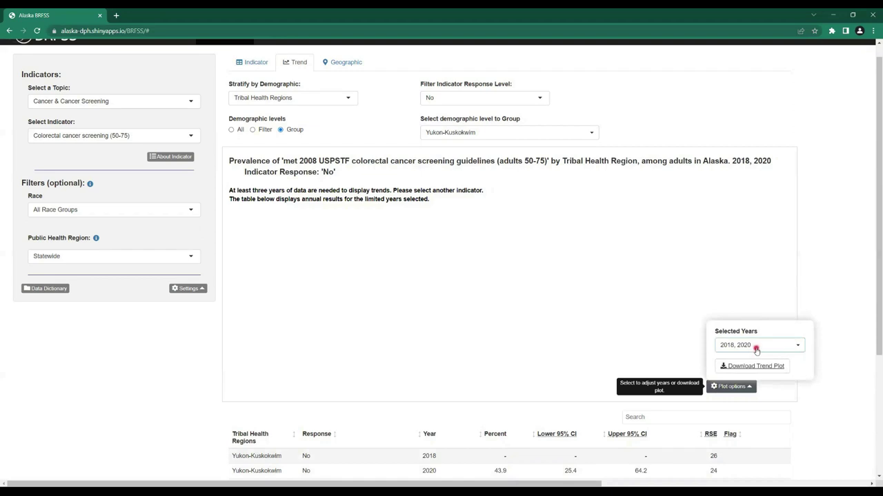
pyautogui.click(756, 348)
pyautogui.click(740, 363)
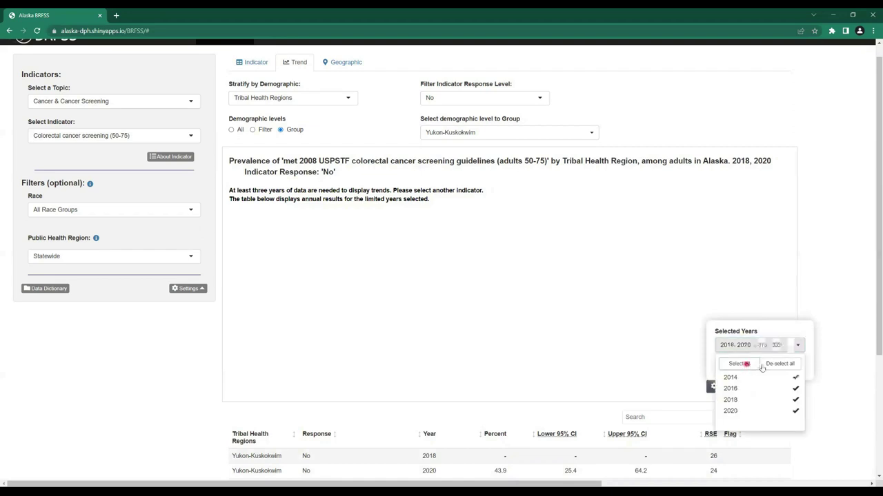
pyautogui.click(849, 376)
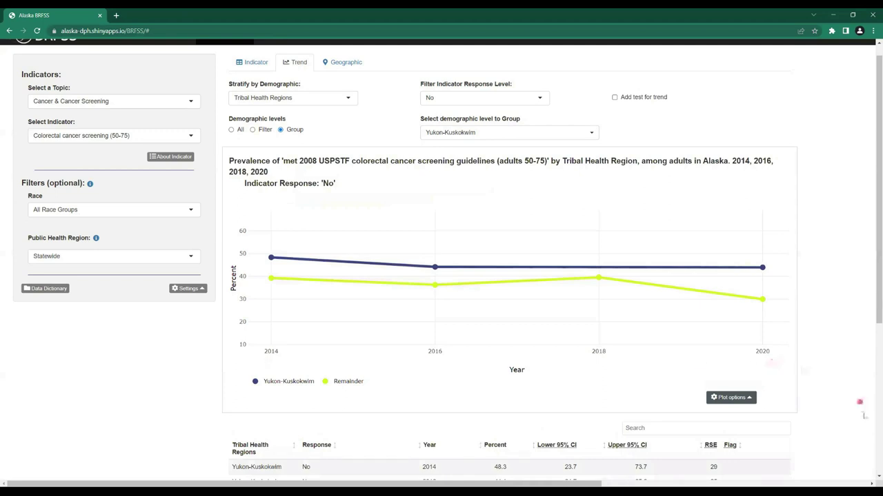
# Download the trend table data as a CSV file and dismiss the download display.
pyautogui.scroll(-3, 831, 419)
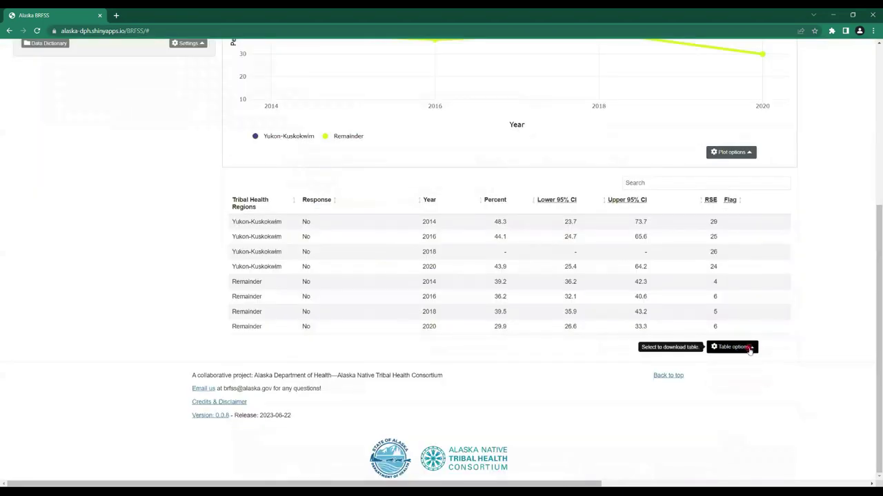
pyautogui.click(751, 349)
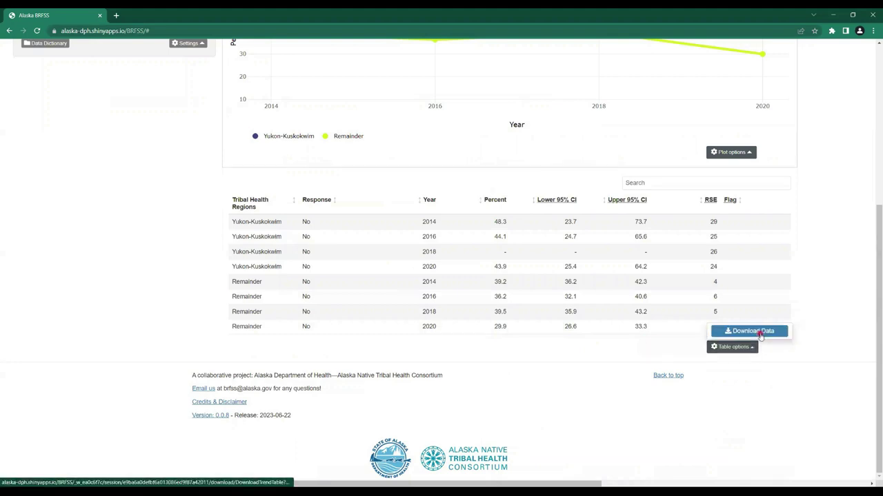
pyautogui.click(784, 337)
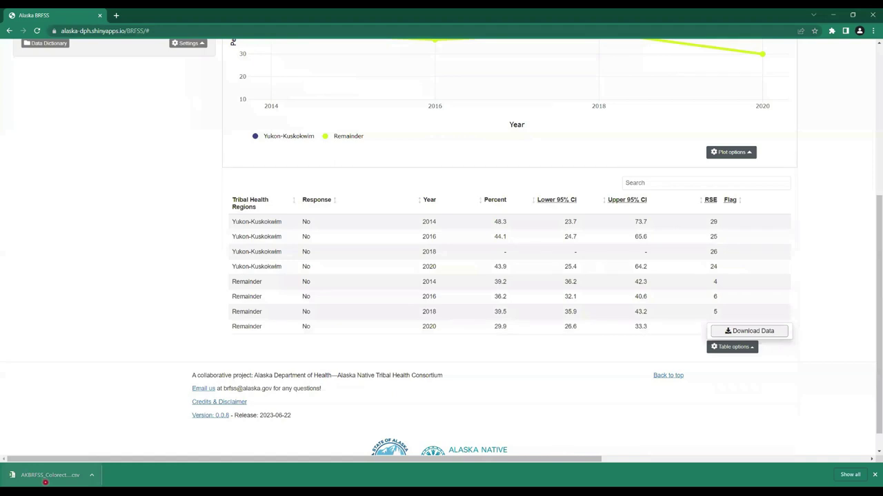
pyautogui.click(807, 442)
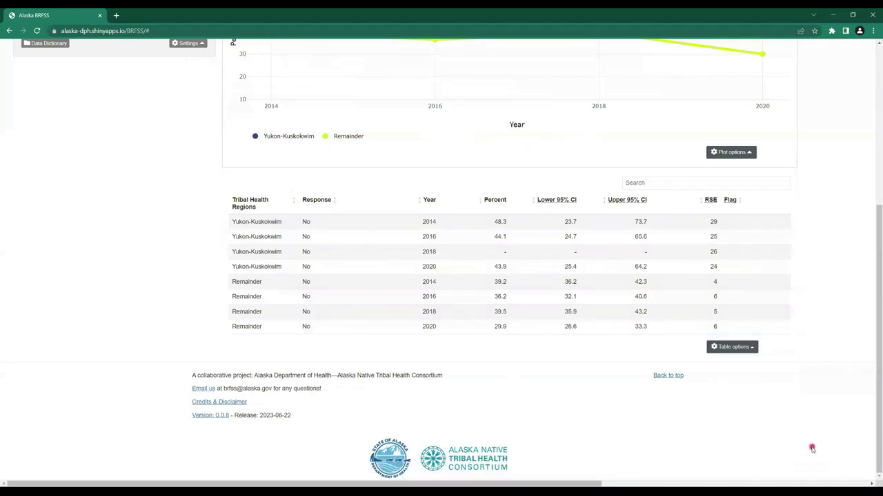
# Sort the trend table by Tribal Health Regions in descending order, and try the table search with "yukon" before clearing it.
pyautogui.click(294, 200)
pyautogui.click(294, 200)
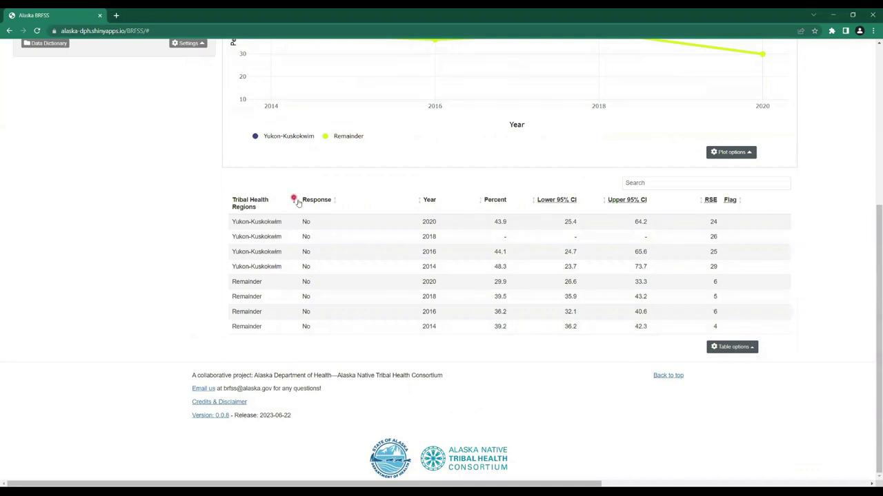
pyautogui.click(651, 184)
pyautogui.write('yukon')
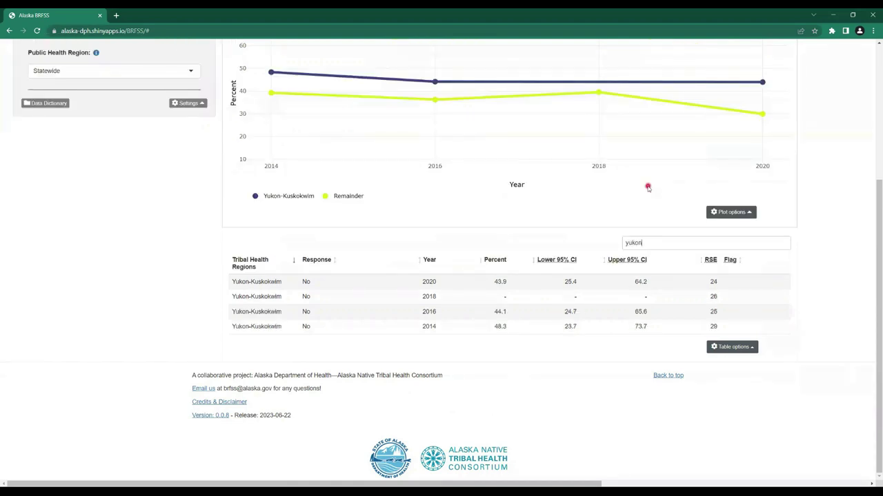
pyautogui.press('BackSpace')
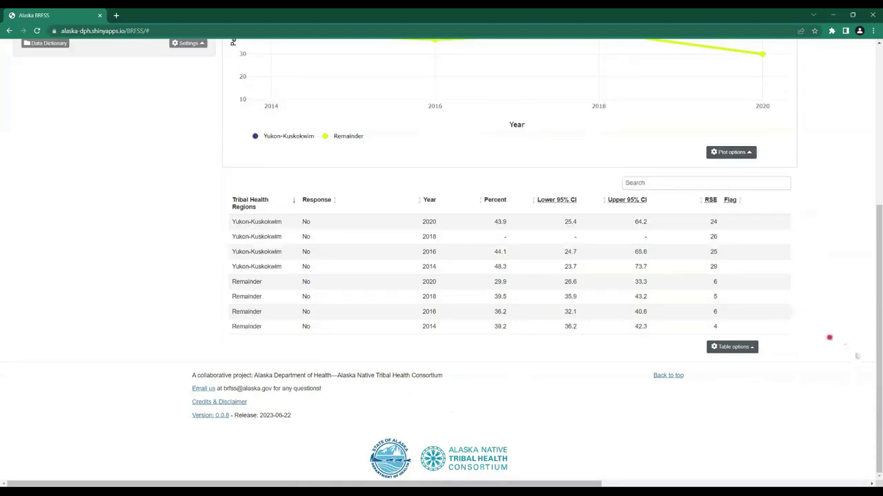
# Add the test for trend and inspect the data points around the fitted line for the Yukon-Kuskokwim group.
pyautogui.moveTo(877, 358); pyautogui.dragTo(761, 207)
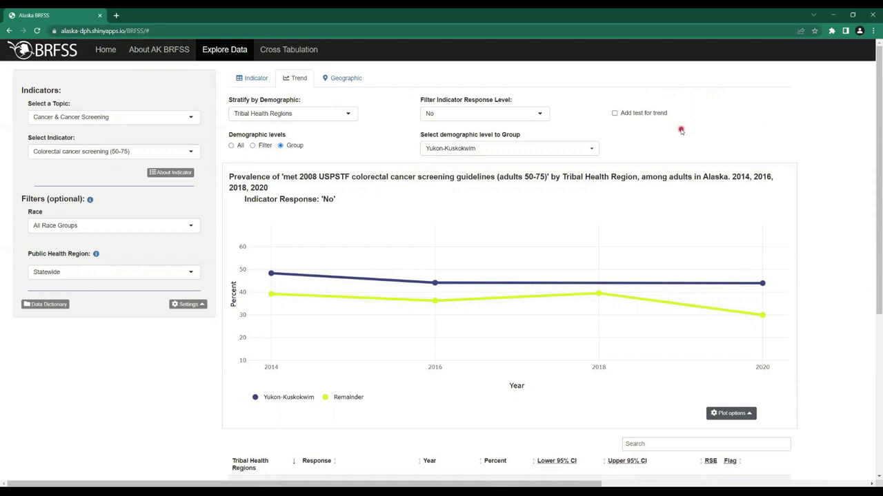
pyautogui.click(615, 114)
pyautogui.click(822, 131)
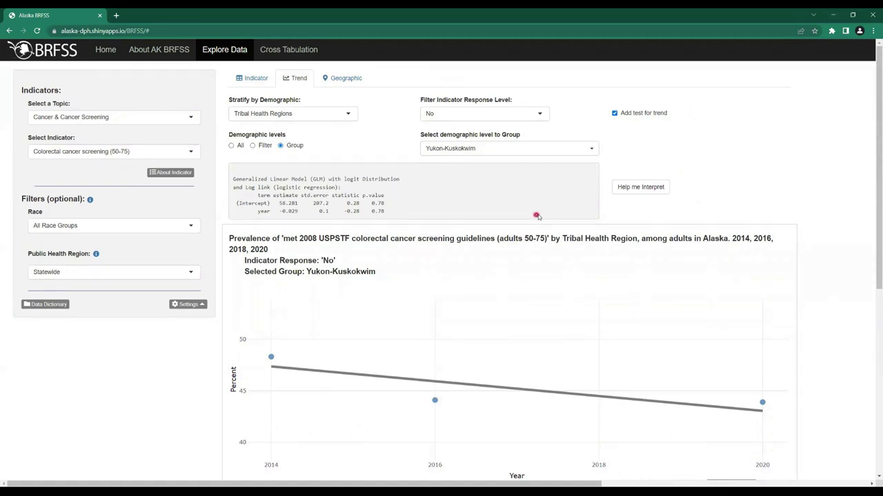
pyautogui.scroll(-1, 873, 238)
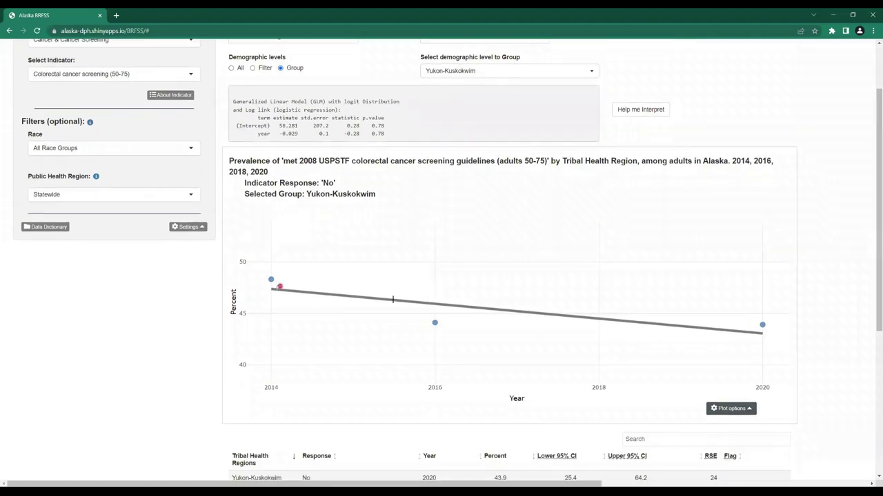
pyautogui.moveTo(766, 326)
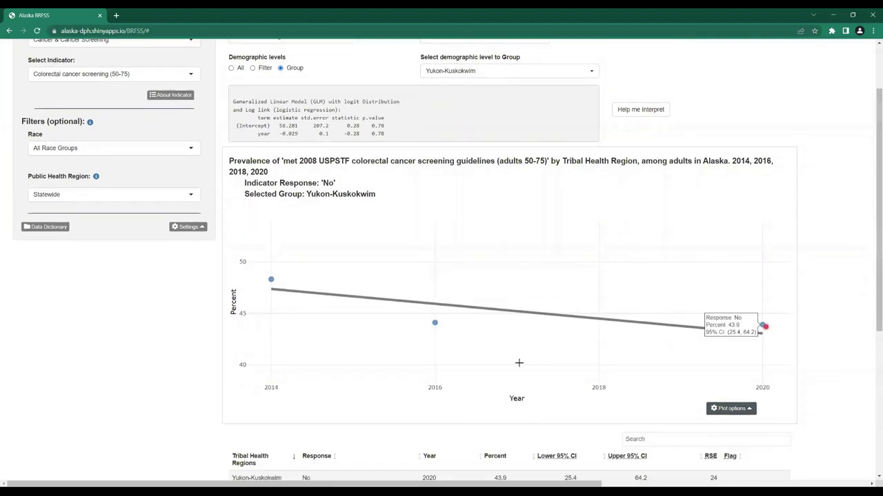
pyautogui.moveTo(269, 279)
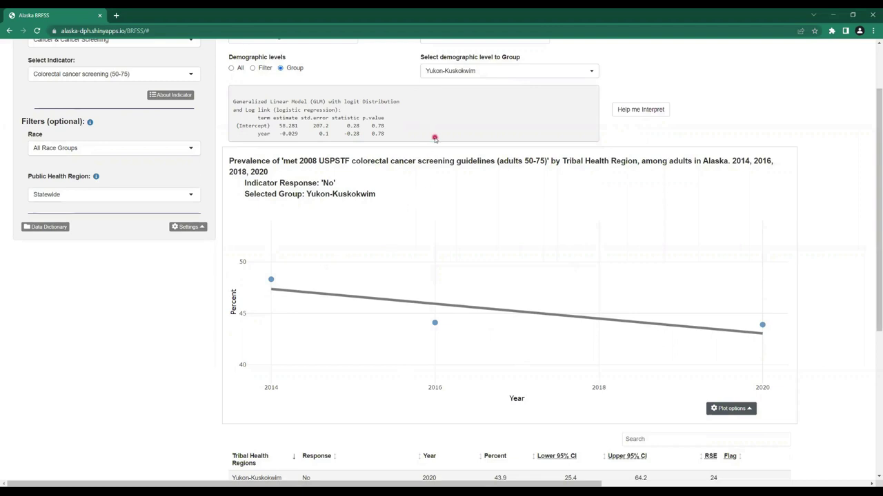
# Read the guidance on interpreting the trend test and close it.
pyautogui.click(665, 114)
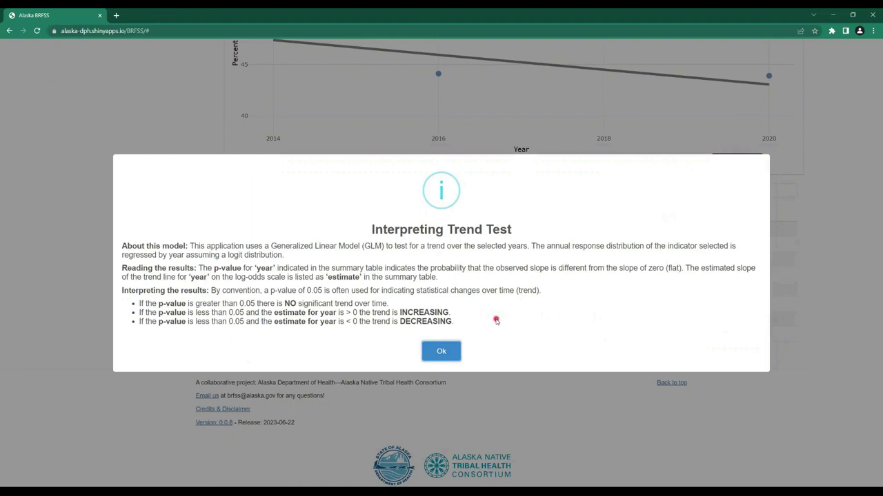
pyautogui.click(441, 351)
pyautogui.scroll(4, 803, 462)
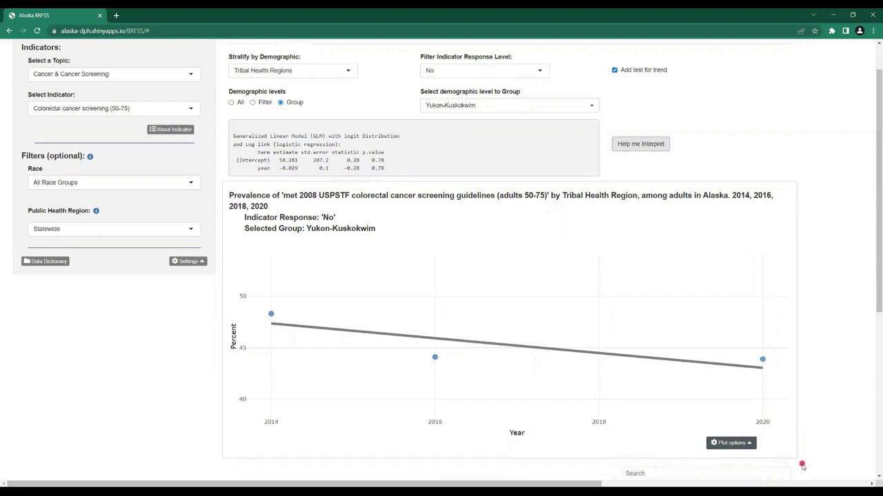
# Download the trend plot with its fitted line and review the results table beneath it.
pyautogui.click(745, 446)
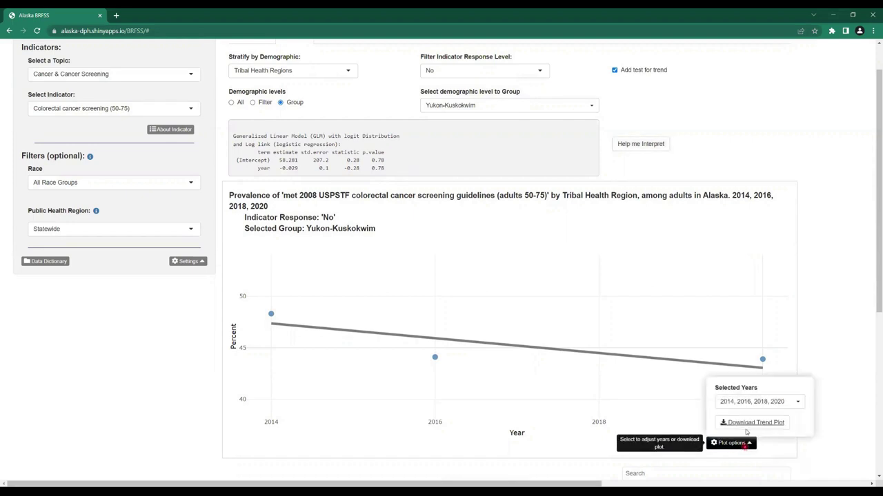
pyautogui.click(747, 426)
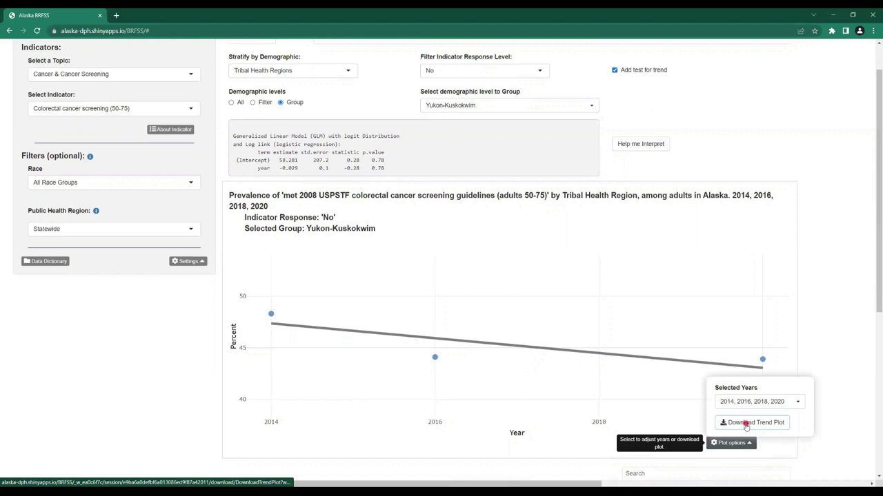
pyautogui.click(754, 430)
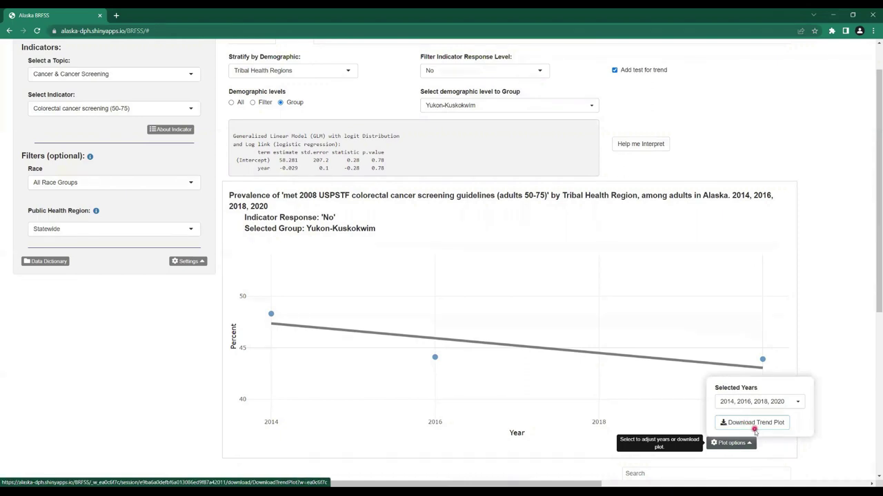
pyautogui.click(152, 263)
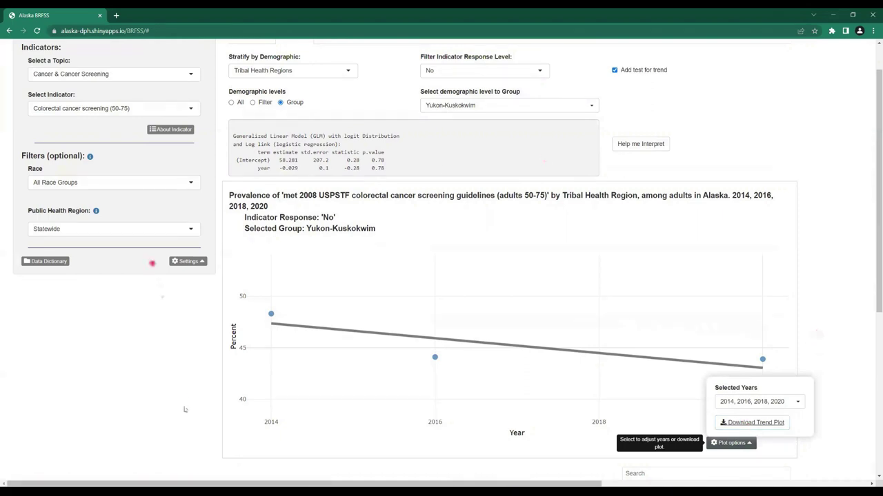
pyautogui.click(834, 324)
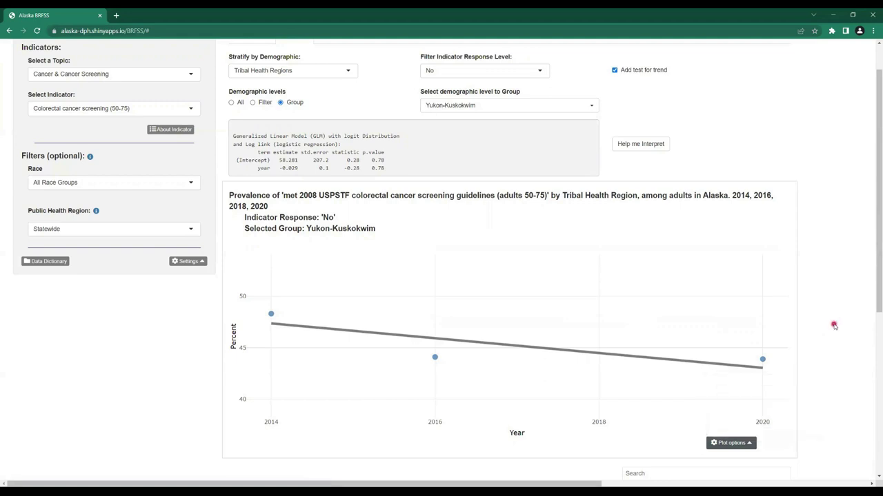
pyautogui.scroll(-2, 833, 325)
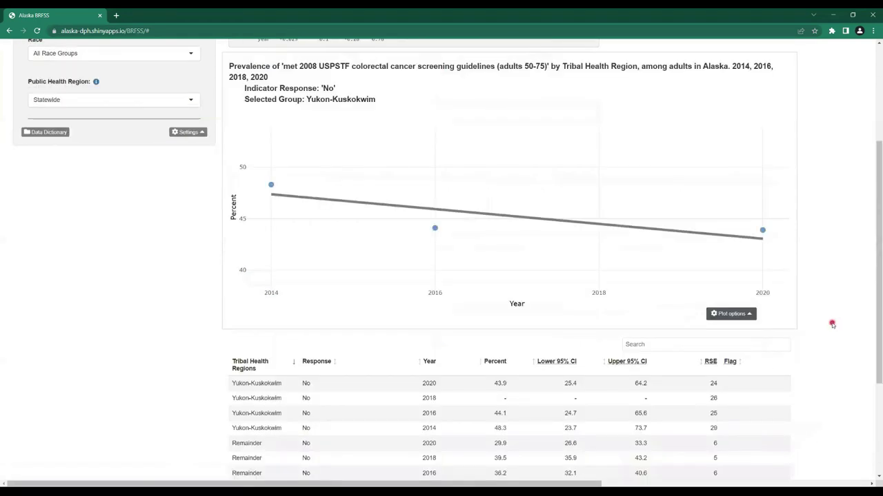
pyautogui.scroll(-1, 833, 324)
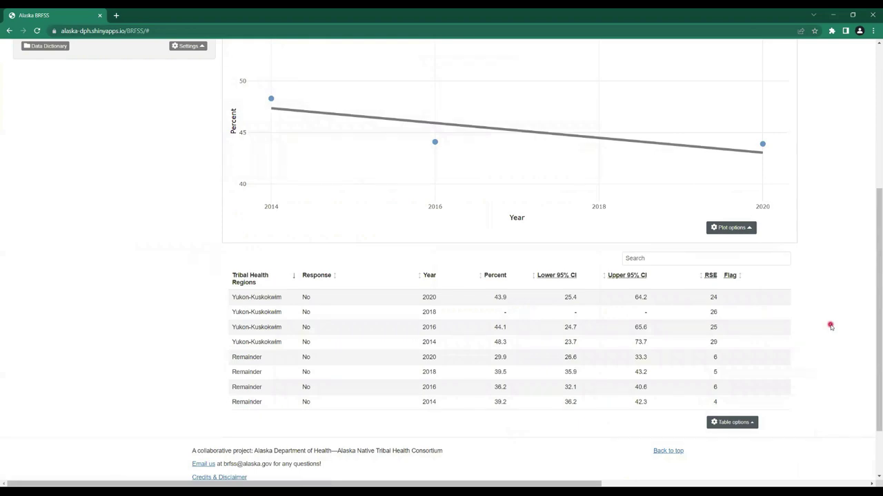
pyautogui.scroll(1, 828, 328)
pyautogui.scroll(4, 828, 327)
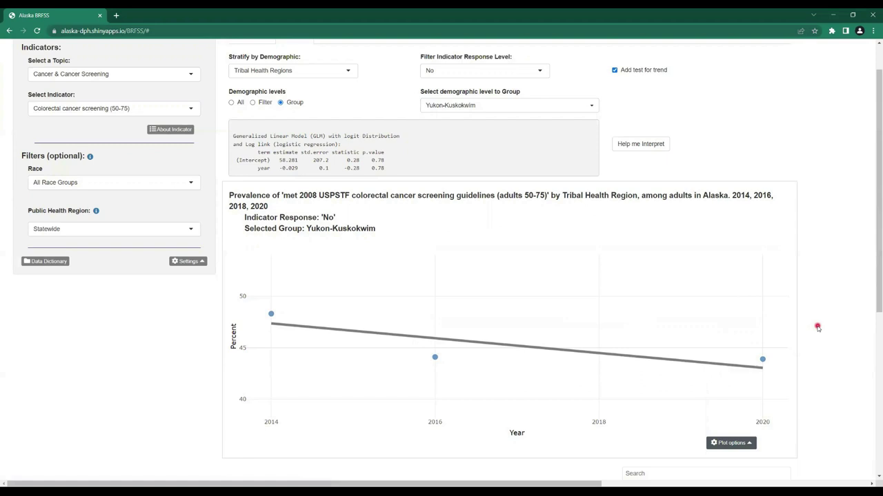
# Open the geographic results, map the Yes response level, and review the regional table.
pyautogui.moveTo(875, 300); pyautogui.dragTo(873, 460)
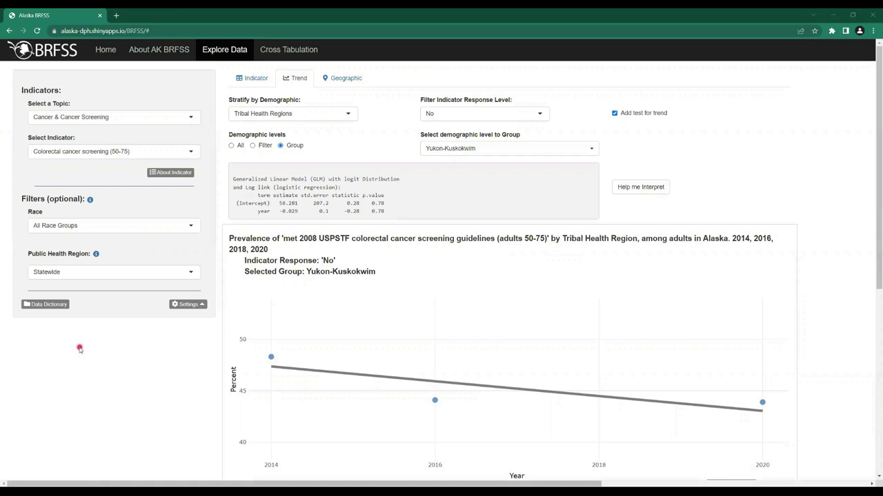
pyautogui.click(361, 87)
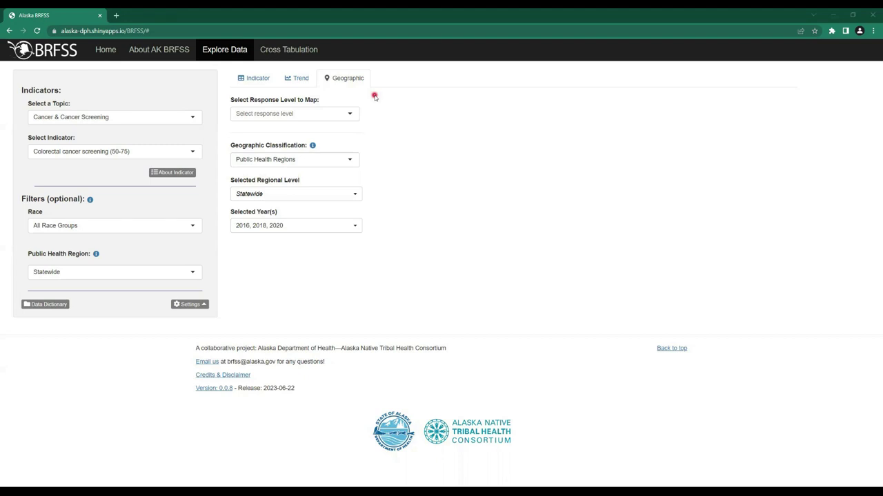
pyautogui.click(346, 114)
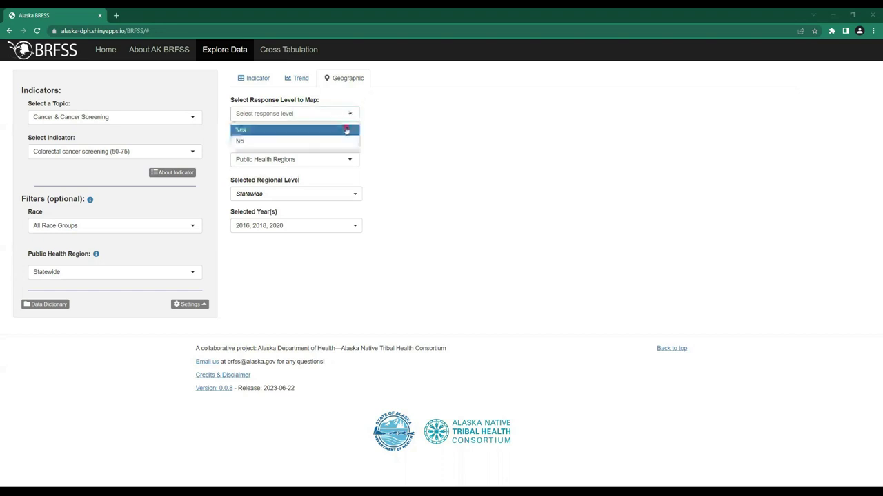
pyautogui.click(347, 128)
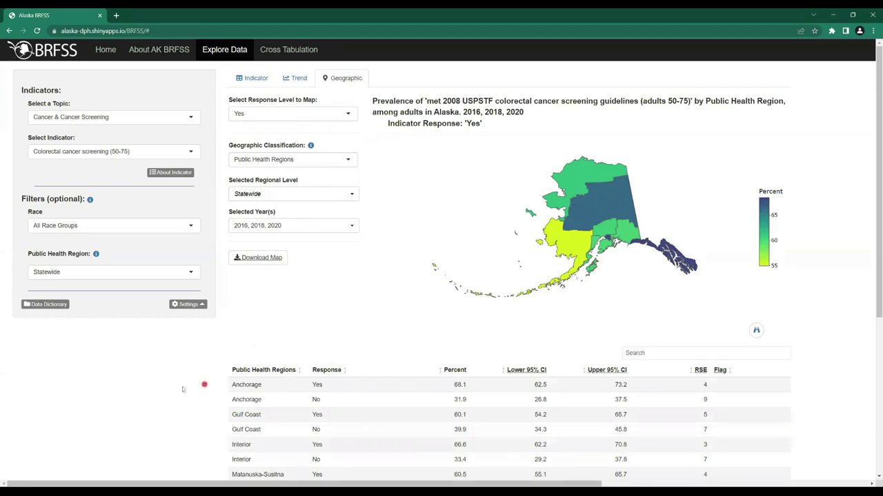
pyautogui.scroll(-4, 208, 380)
pyautogui.scroll(4, 217, 349)
# Read the description of the Behavioral Health Regions in the geographic classification help and close it.
pyautogui.moveTo(311, 148)
pyautogui.click(312, 148)
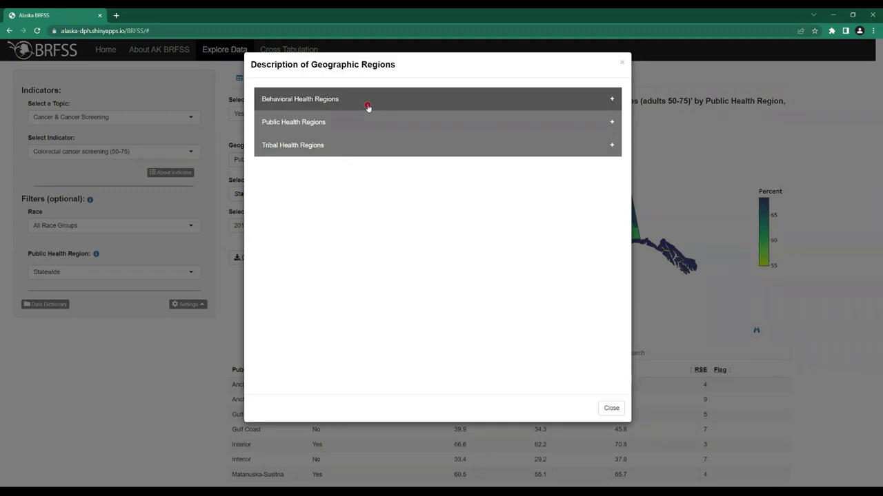
pyautogui.click(367, 107)
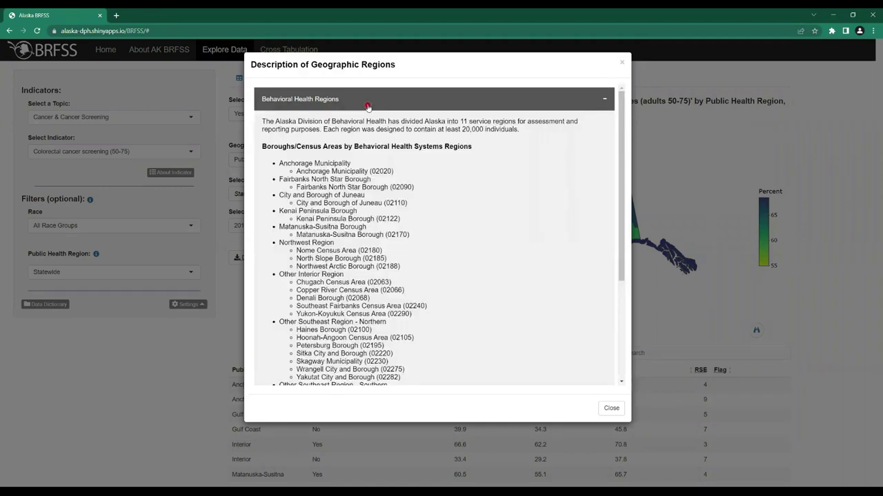
pyautogui.click(367, 107)
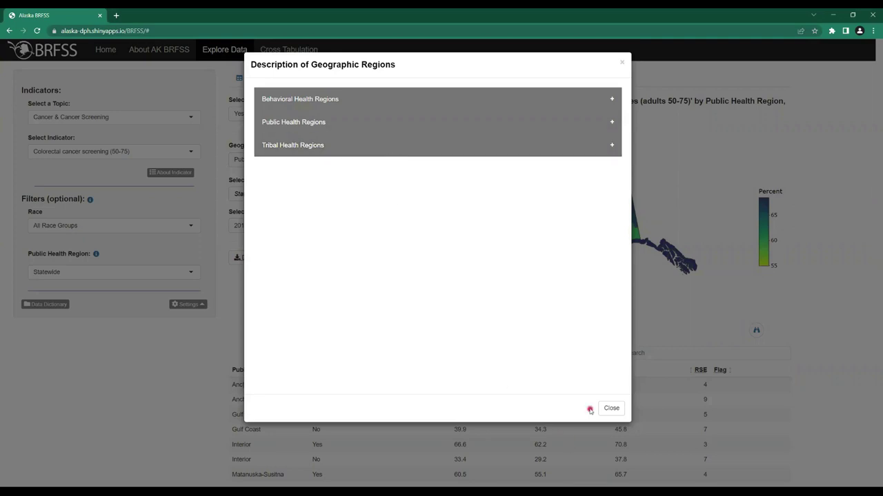
pyautogui.click(620, 64)
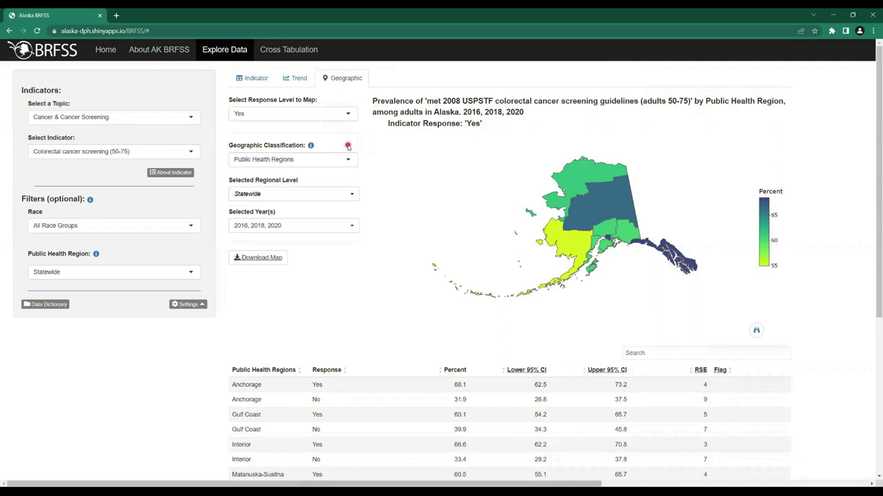
# Map the indicator by Tribal Health Regions and restrict the selected years to 2020 only.
pyautogui.click(348, 159)
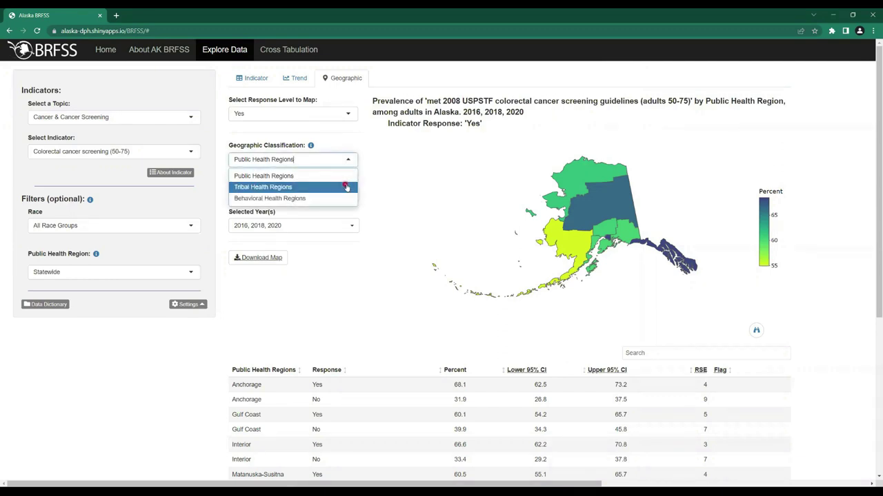
pyautogui.click(346, 186)
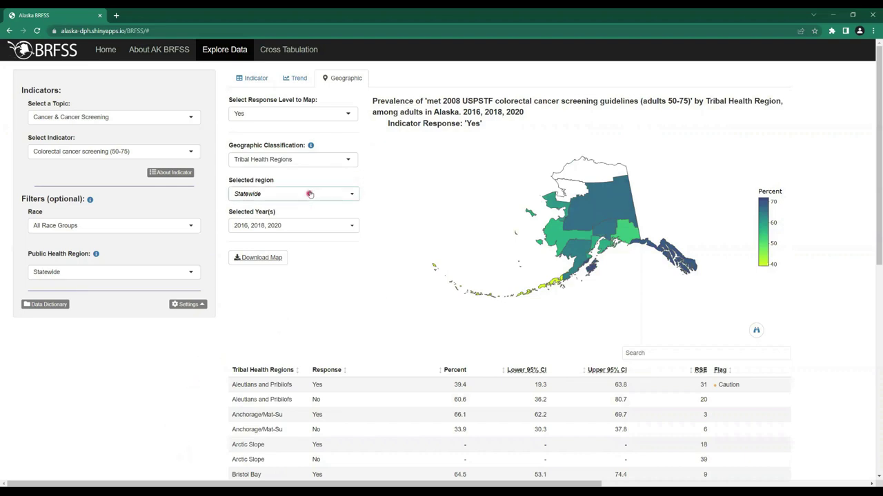
pyautogui.click(352, 226)
pyautogui.click(339, 269)
pyautogui.click(339, 279)
pyautogui.click(374, 296)
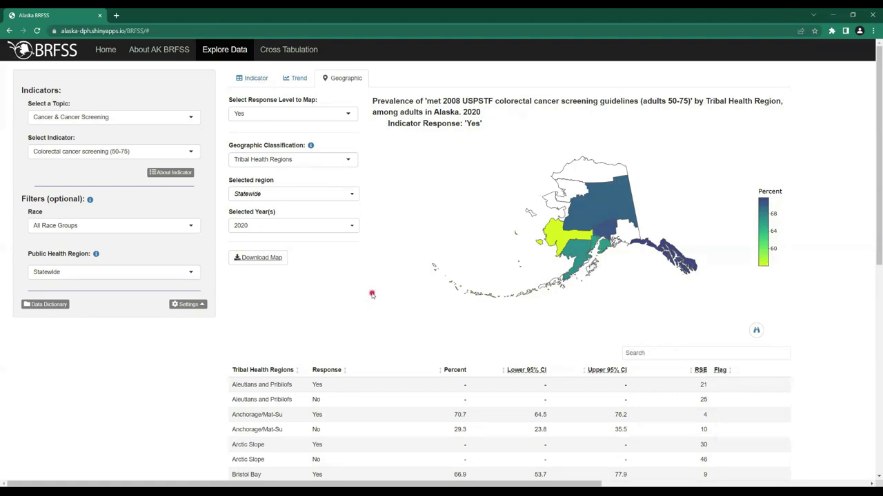
# Check regions on the 2020 map and add 2018 to the selected years.
pyautogui.moveTo(556, 237)
pyautogui.moveTo(571, 170)
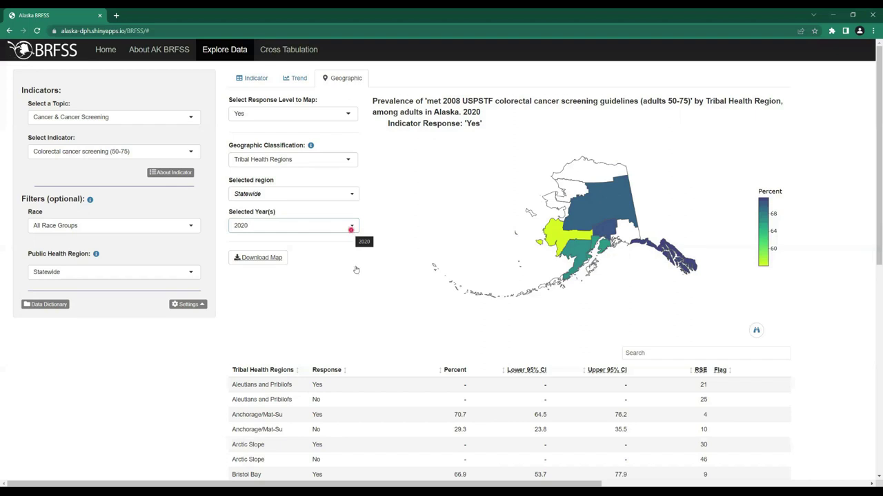
pyautogui.click(351, 227)
pyautogui.click(350, 280)
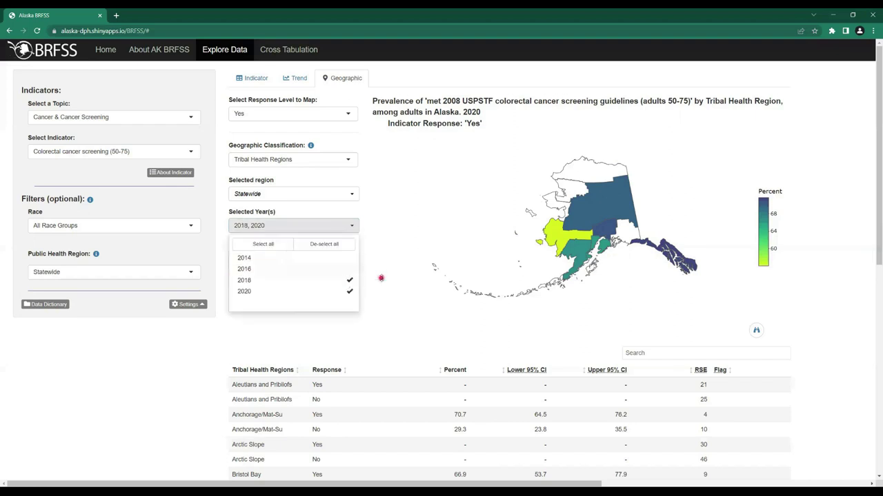
pyautogui.click(380, 278)
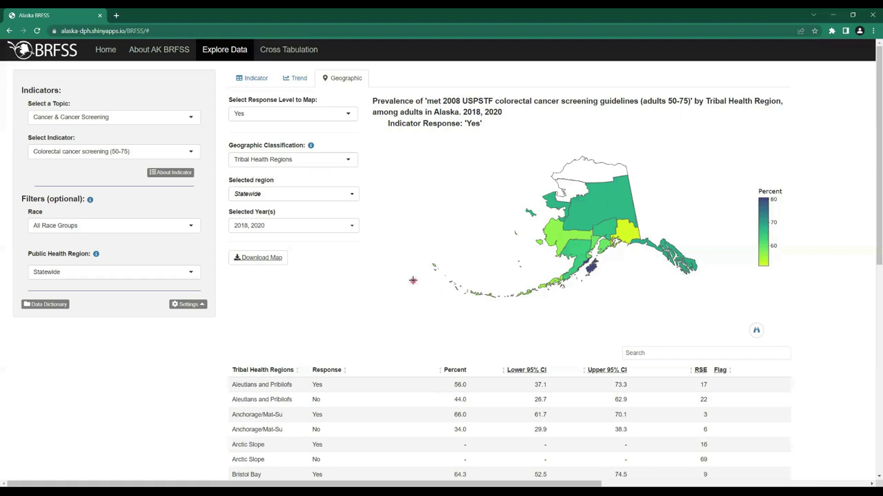
# Zoom the map in on the Southeast region, inspect its details, and restore the full statewide view.
pyautogui.moveTo(645, 238)
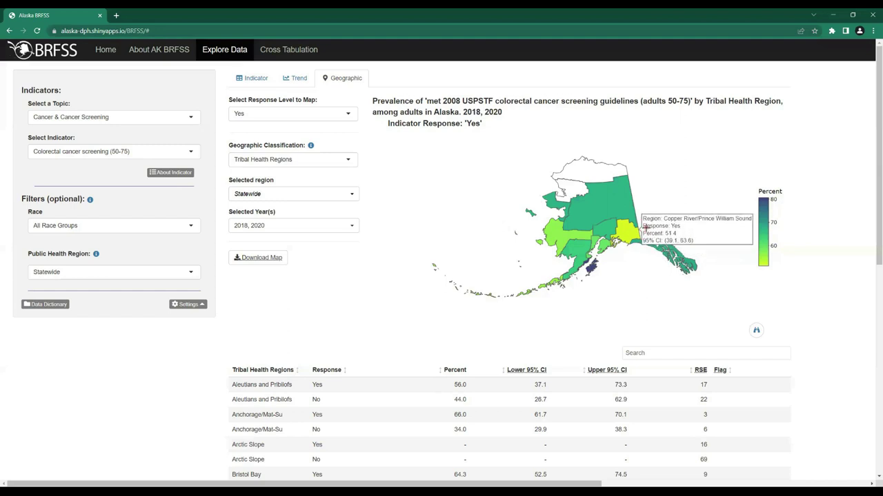
pyautogui.moveTo(645, 227); pyautogui.dragTo(681, 281)
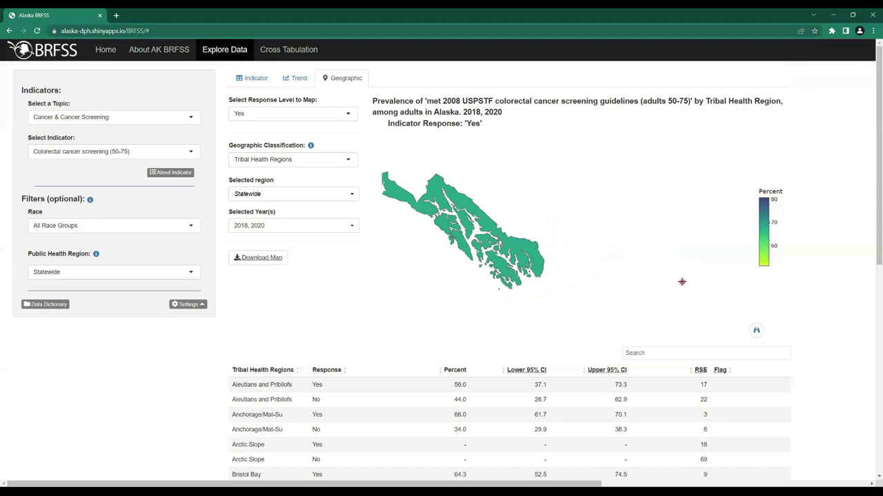
pyautogui.moveTo(524, 249)
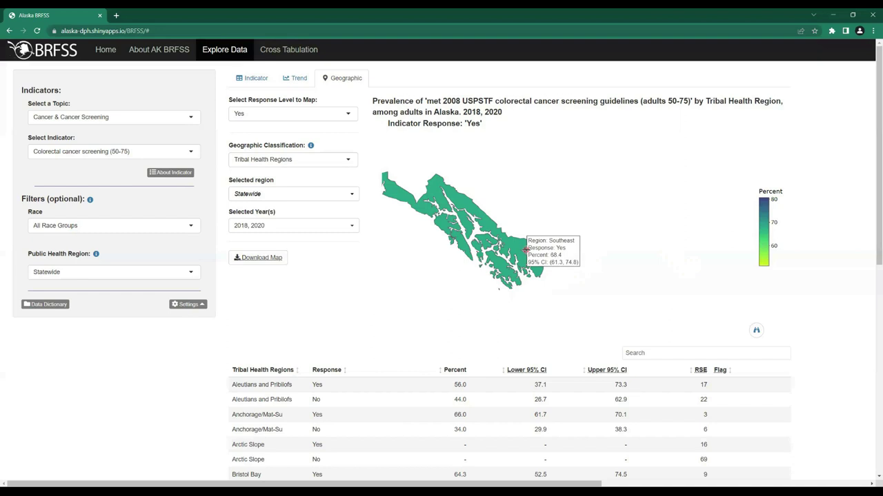
pyautogui.doubleClick(588, 211)
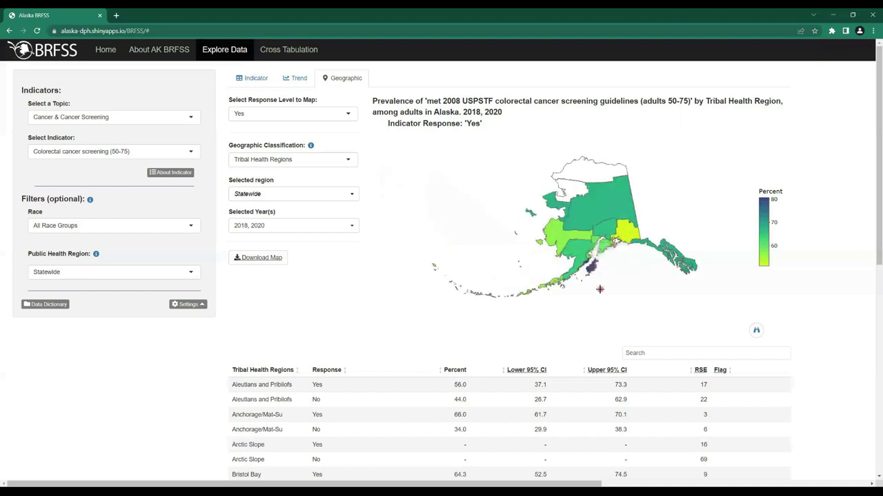
# Open the enlarged map, zoom in on Southeast, restore the full view, and close it.
pyautogui.click(755, 332)
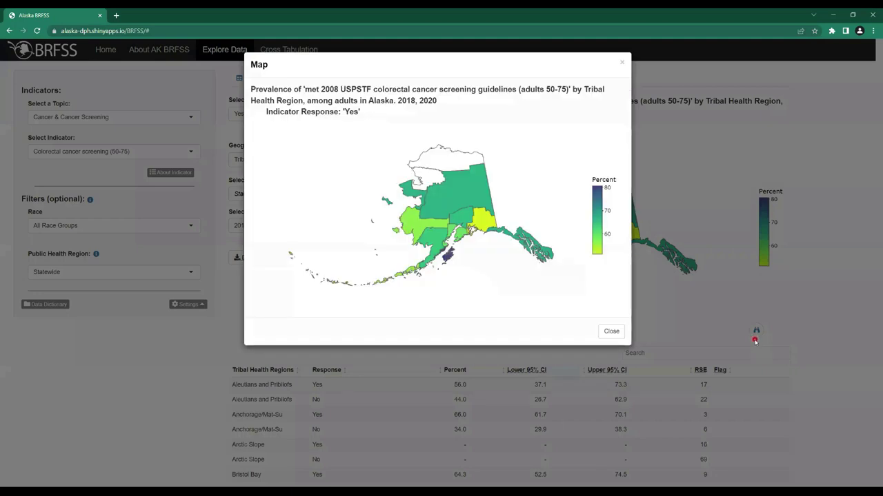
pyautogui.click(482, 246)
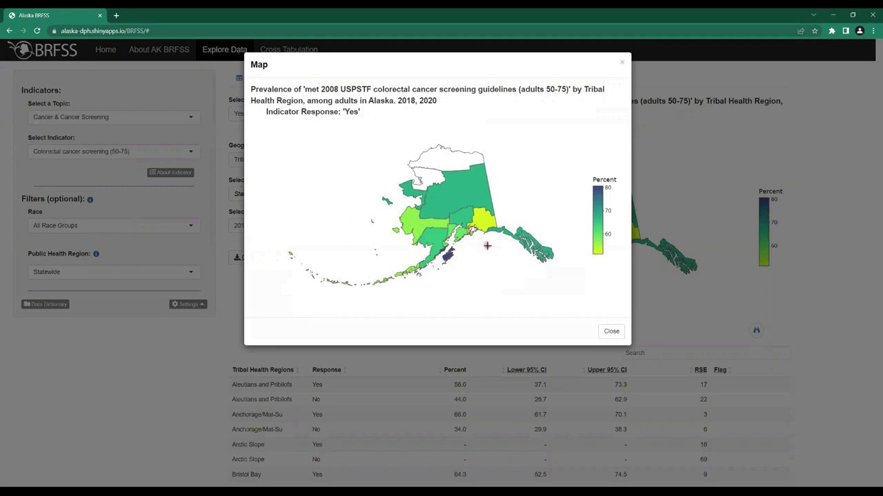
pyautogui.click(491, 236)
pyautogui.moveTo(502, 215); pyautogui.dragTo(527, 256)
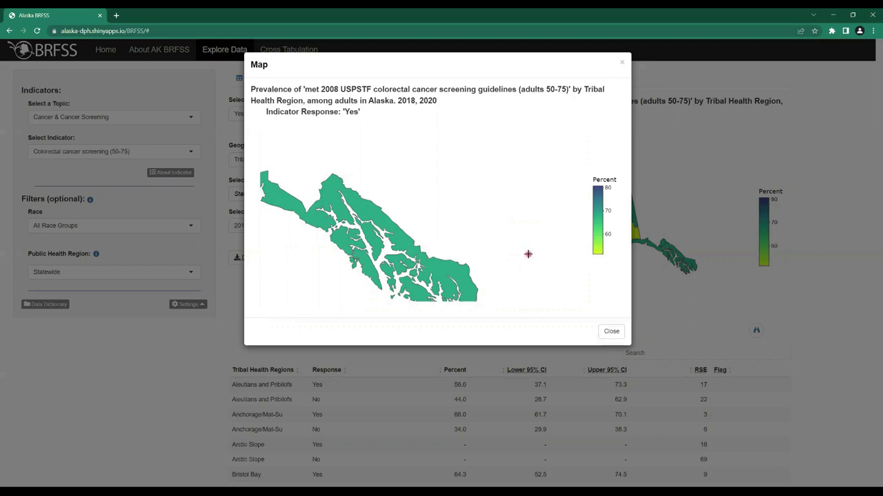
pyautogui.doubleClick(528, 254)
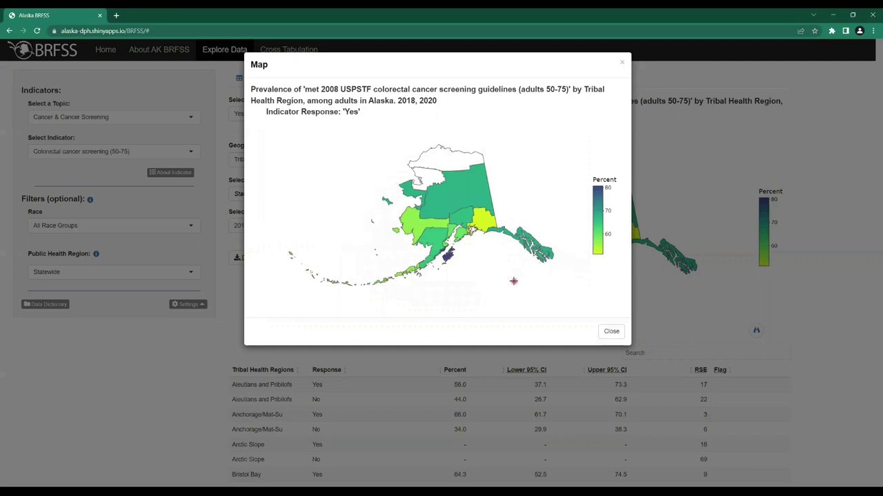
pyautogui.click(611, 335)
pyautogui.click(621, 65)
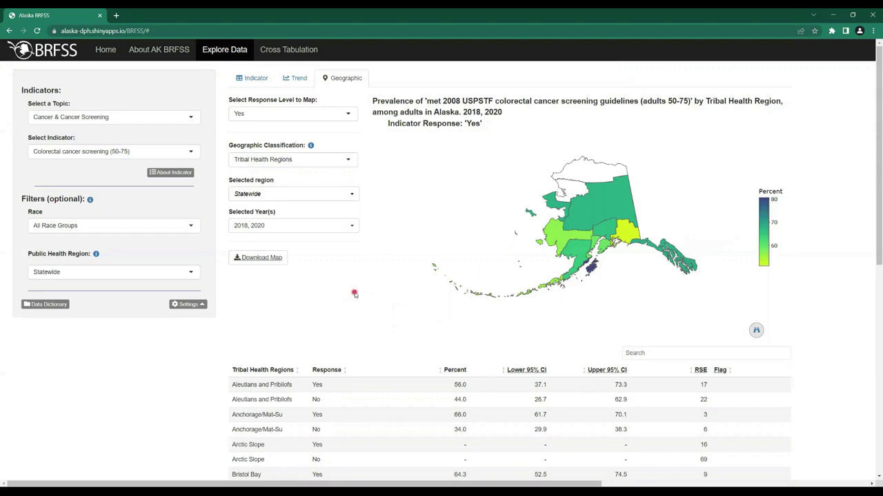
# Download the Tribal Health Region map for 2018 and 2020 and review the table beneath it.
pyautogui.click(283, 266)
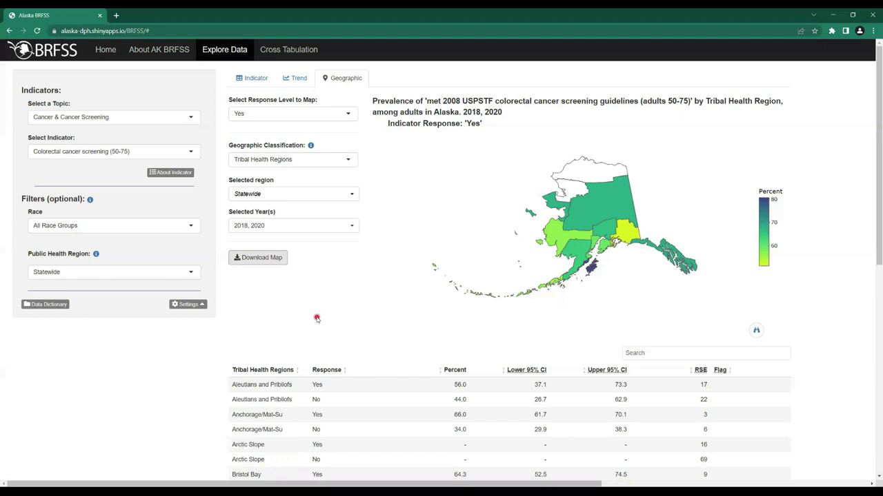
pyautogui.scroll(-3, 195, 374)
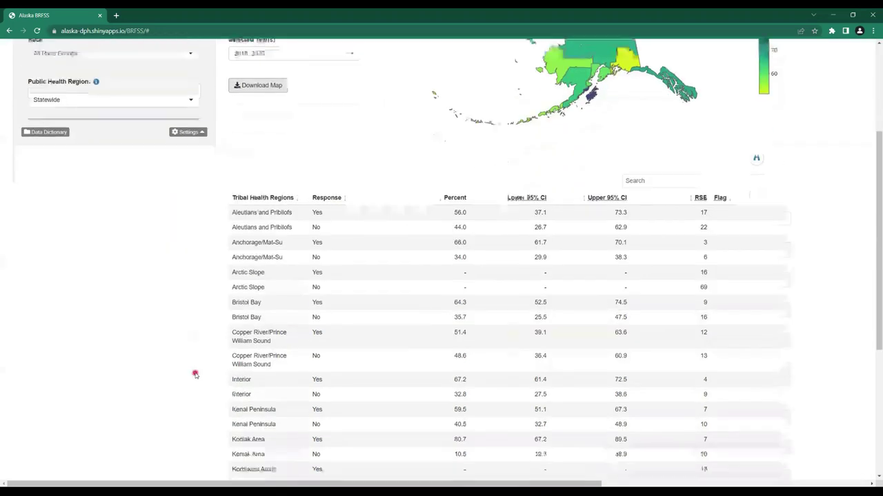
pyautogui.scroll(-1, 195, 374)
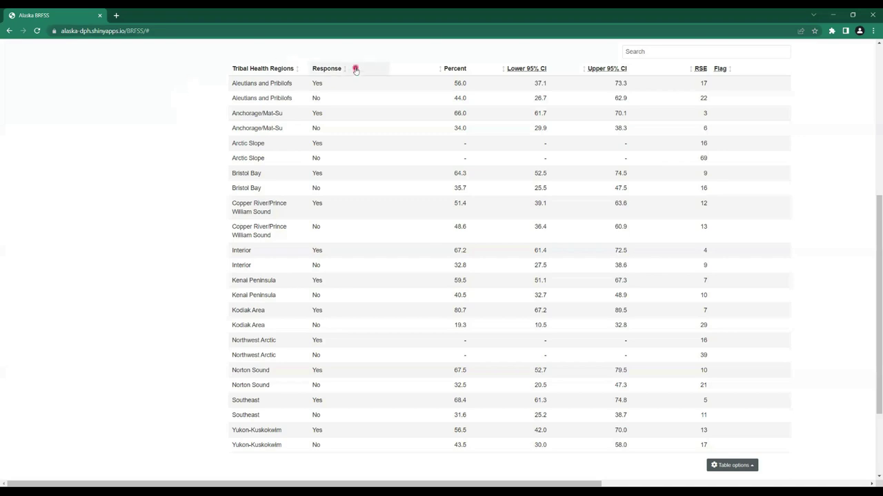
# Sort the Tribal Health Regions table by response in descending order and filter it with the search term "yes".
pyautogui.click(355, 70)
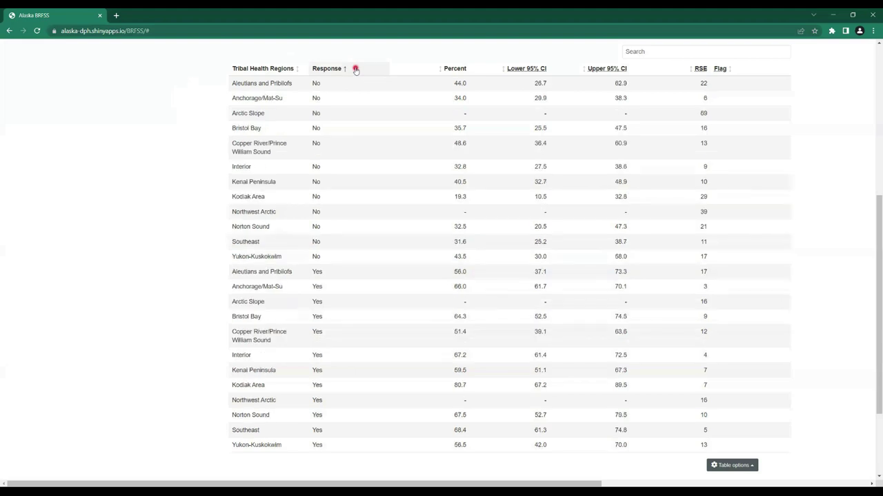
pyautogui.click(355, 69)
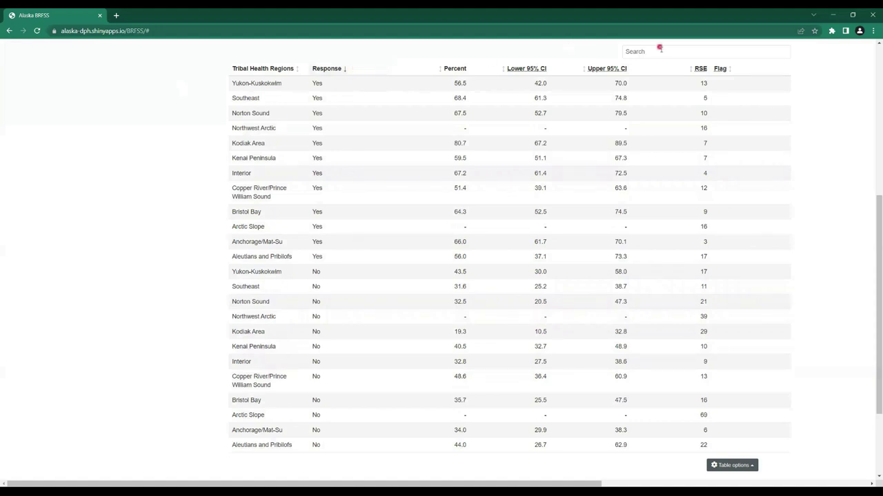
pyautogui.click(660, 51)
pyautogui.write('yes')
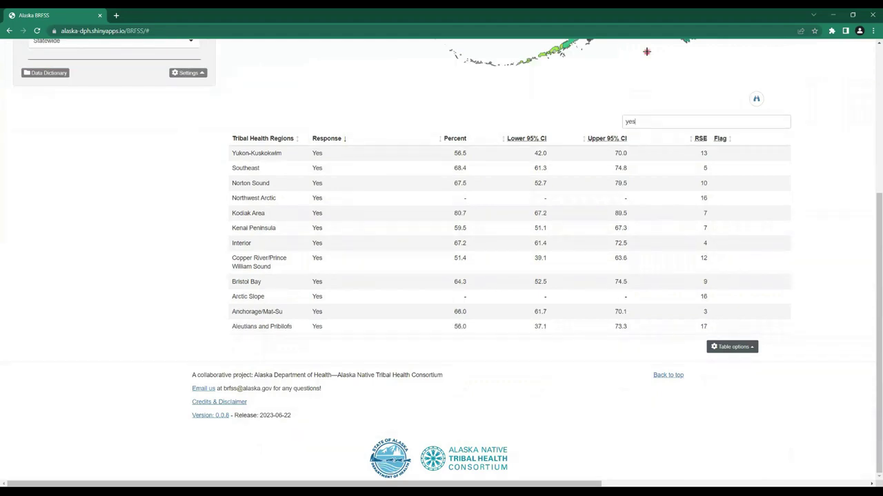
# Download the data of the Tribal Health Regions table and close the table options.
pyautogui.click(730, 347)
pyautogui.click(720, 337)
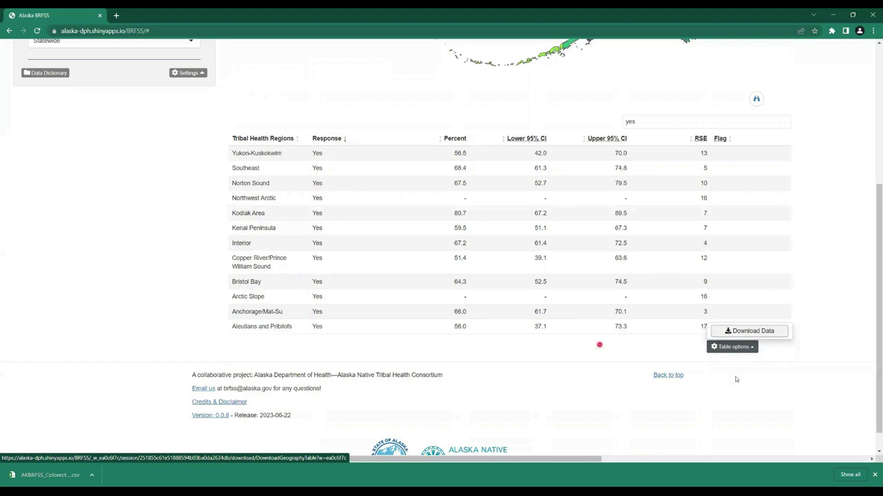
pyautogui.click(615, 346)
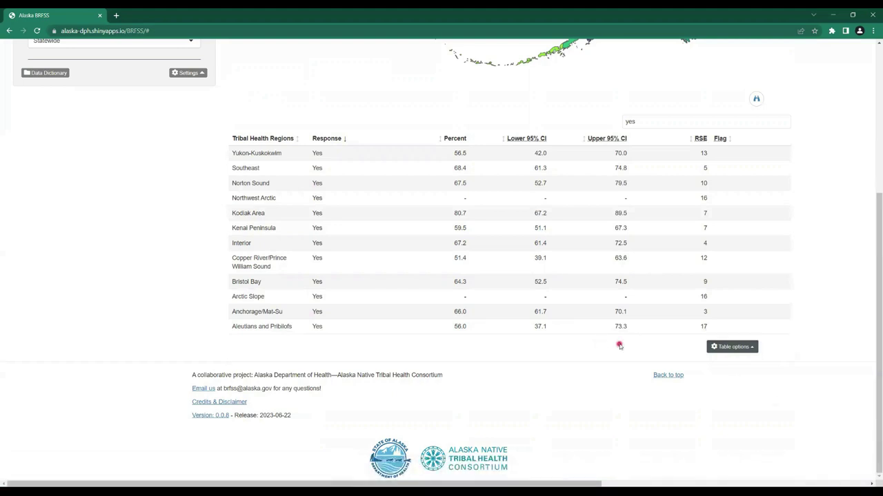